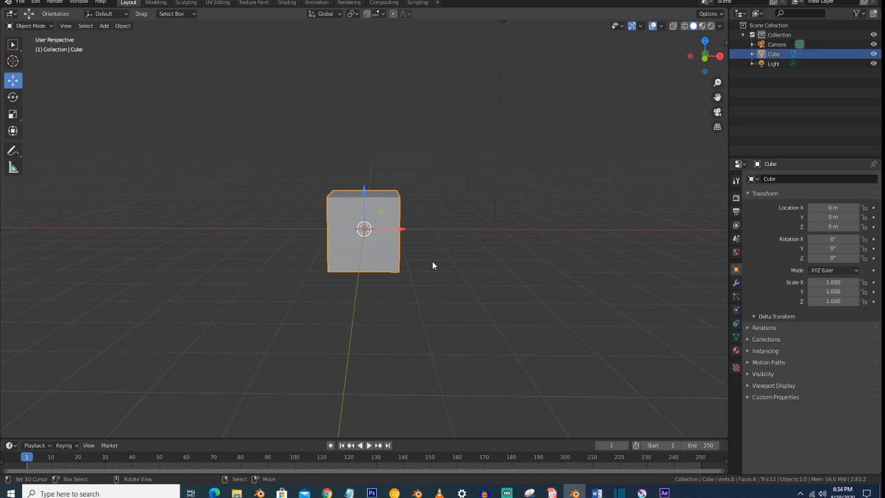
Step: Delete the default cube from the scene
scroll(432, 265, "up", 2)
scroll(432, 265, "down", 2)
scroll(432, 265, "up", 2)
key("x")
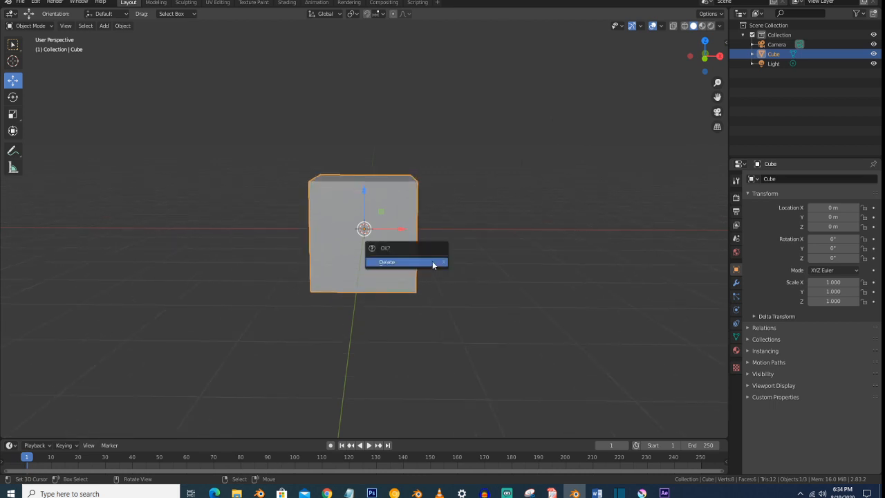
left_click(433, 263)
Step: Add a plane mesh and rotate it 90° about the X axis so it stands upright
key("shift+a")
mouse_move(432, 262)
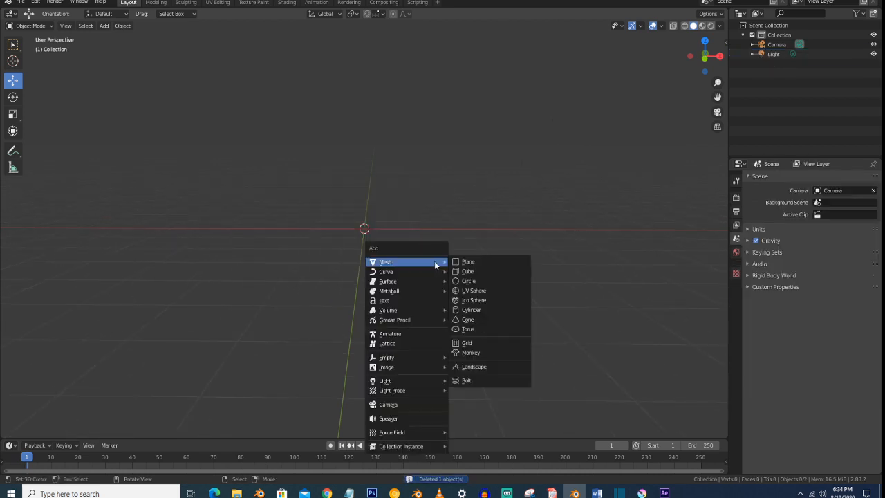
left_click(470, 262)
key("r")
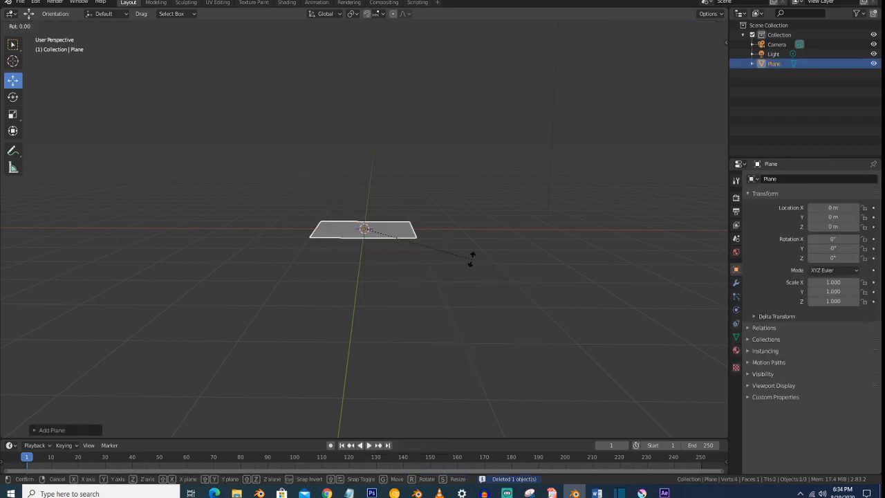
type("x90")
key("Return")
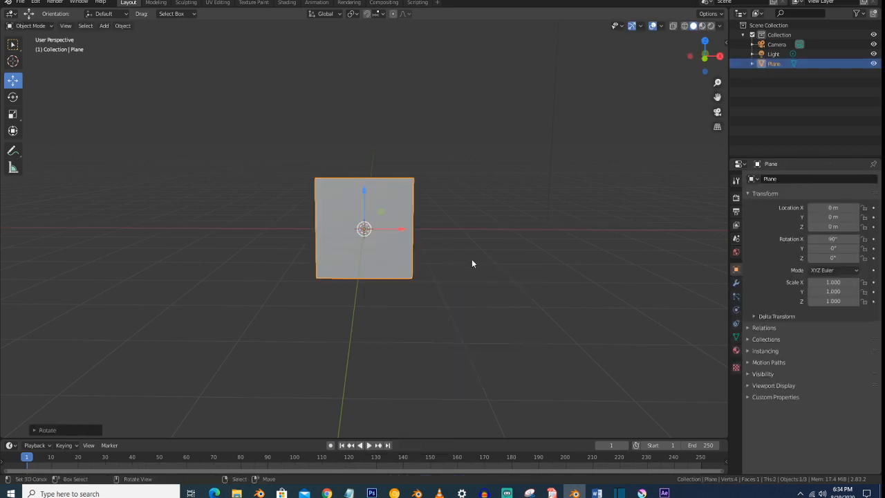
Step: Add a second plane as the floor, scale it up about 7.27 times, and raise the upright plane above it
key("shift+a")
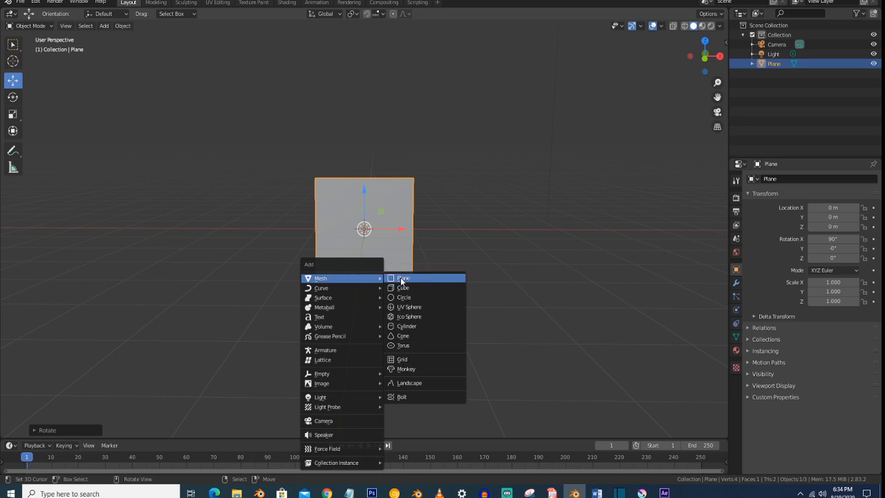
left_click(400, 280)
key("s")
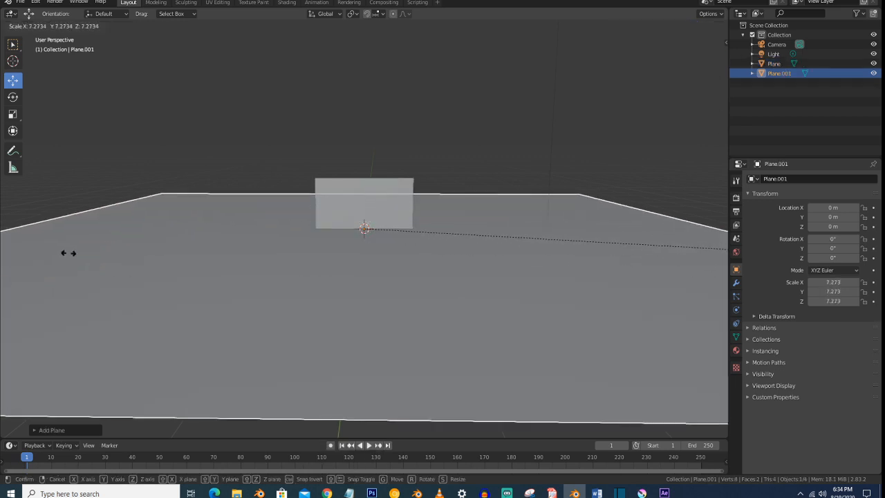
left_click(76, 254)
left_click(325, 186)
left_click_drag(365, 202, 376, 124)
Step: Thicken the floor plane with a Solidify modifier
left_click(440, 300)
scroll(427, 277, "down", 2)
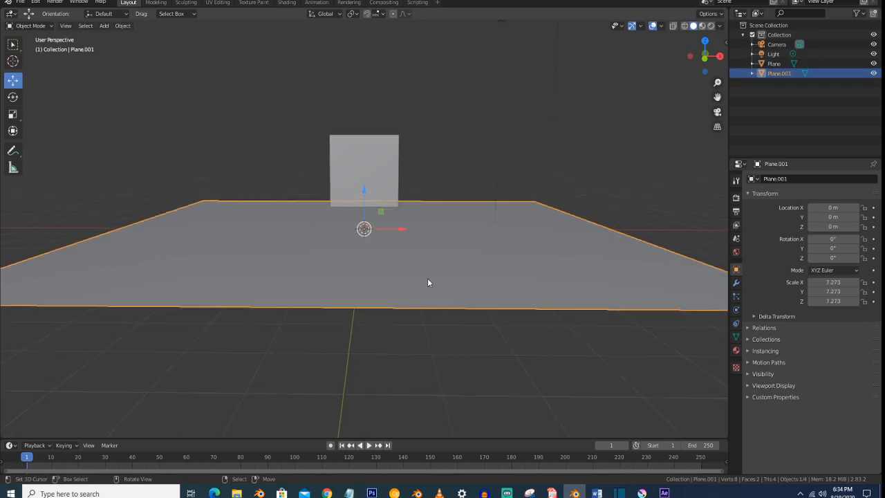
scroll(427, 277, "up", 2)
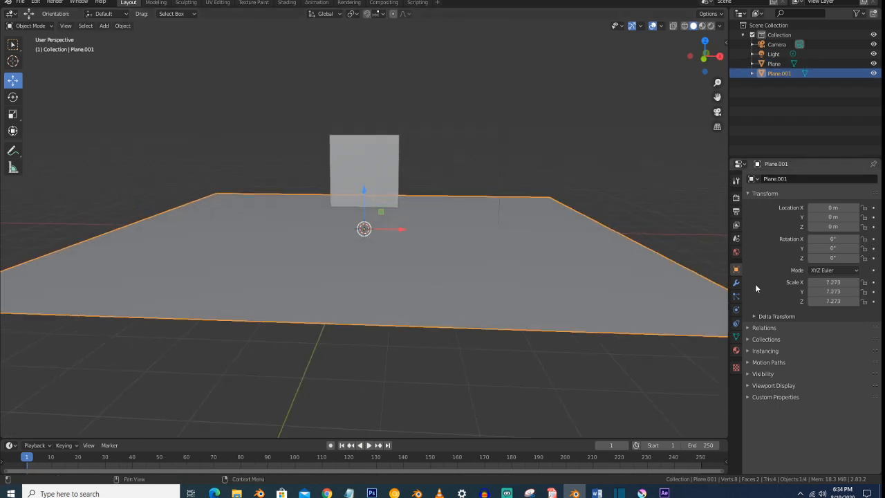
left_click(736, 283)
left_click(775, 179)
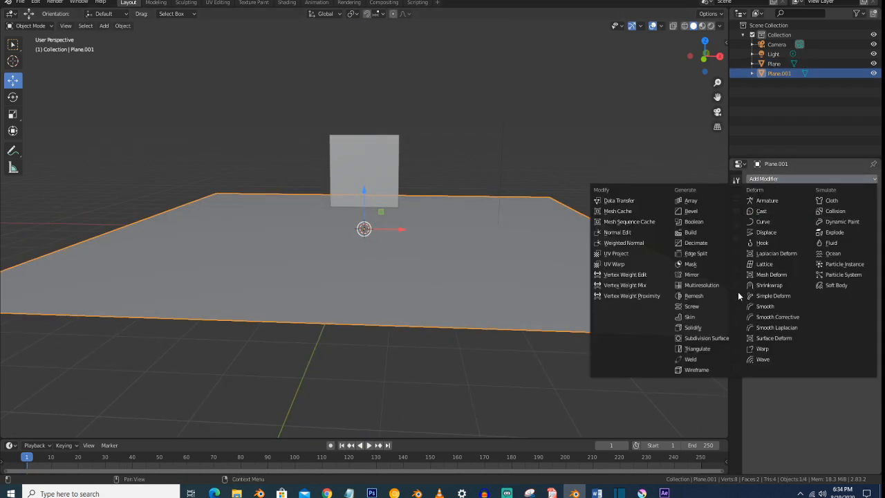
left_click(712, 327)
left_click(806, 254)
left_click(782, 229)
Step: Subdivide the upright plane's mesh with 40 cuts and return to Object Mode
left_click(380, 151)
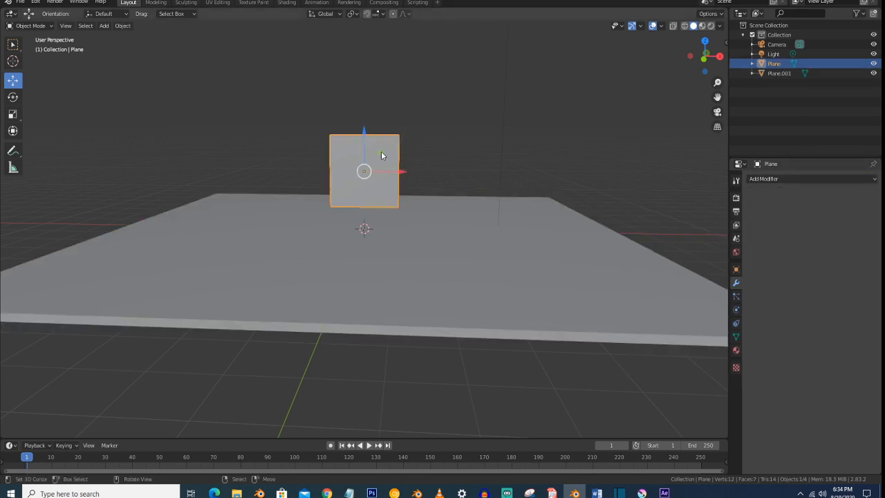
scroll(380, 151, "up", 2)
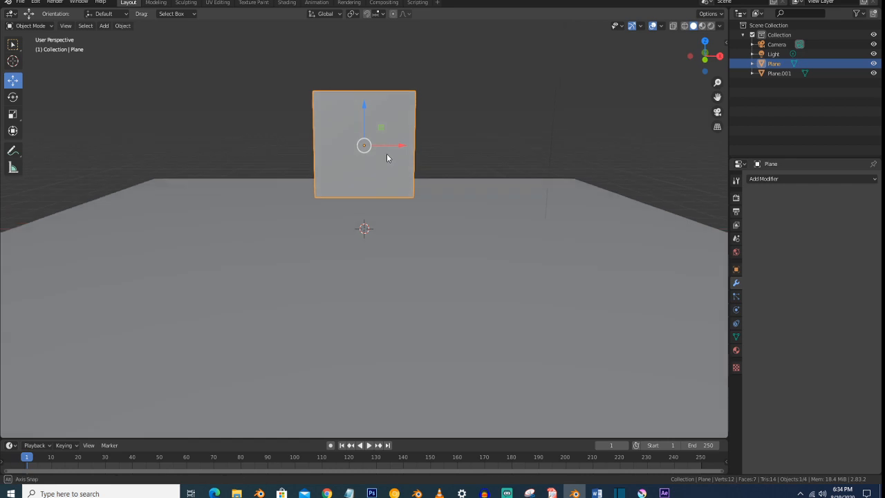
key("Tab")
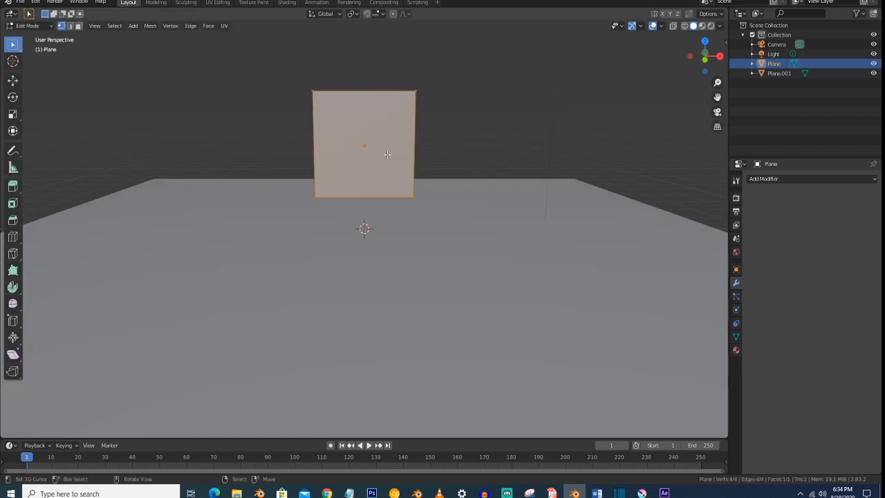
right_click(387, 155)
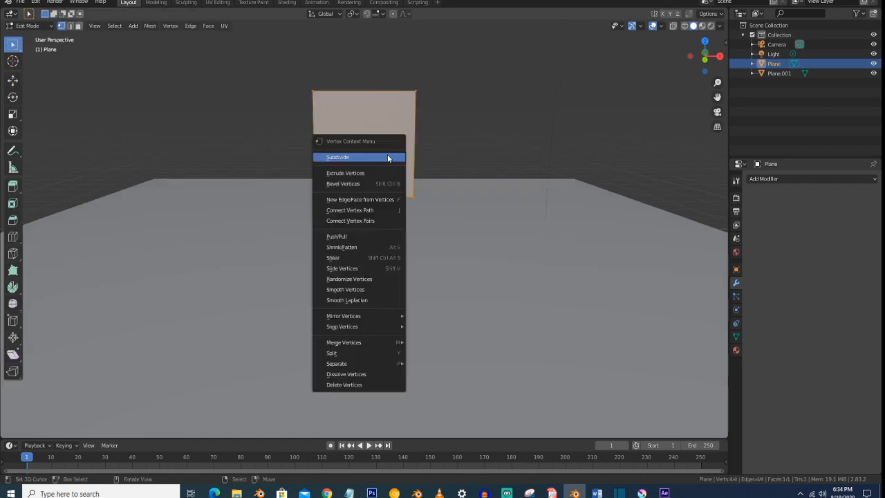
left_click(387, 154)
left_click(62, 430)
left_click(130, 364)
type("40")
key("Return")
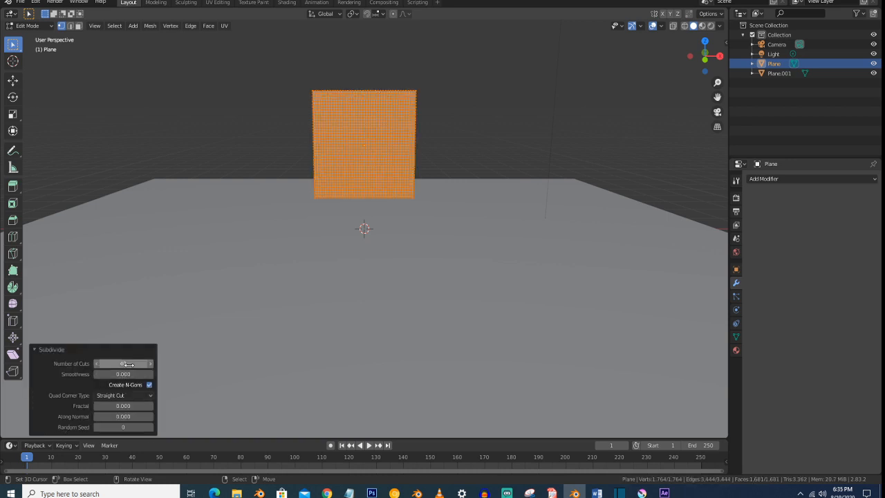
key("Tab")
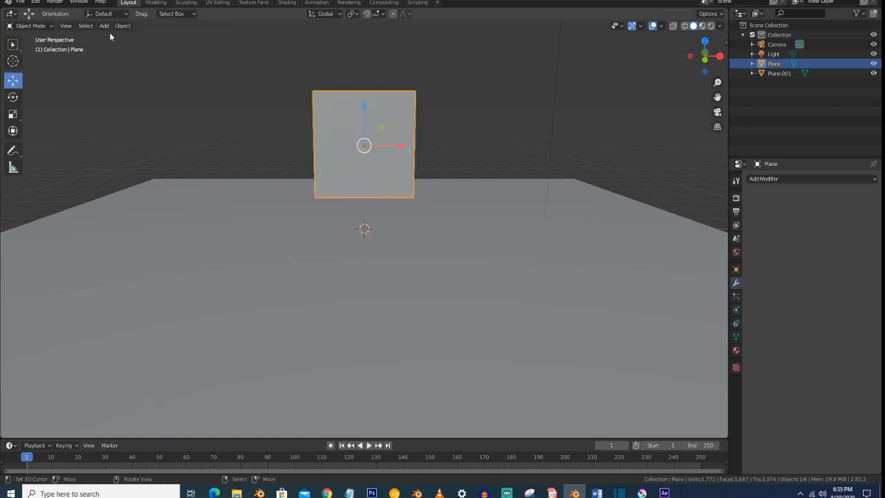
Step: Search the add-ons in the preferences for CELL to check that Cell Fracture is enabled
left_click(35, 2)
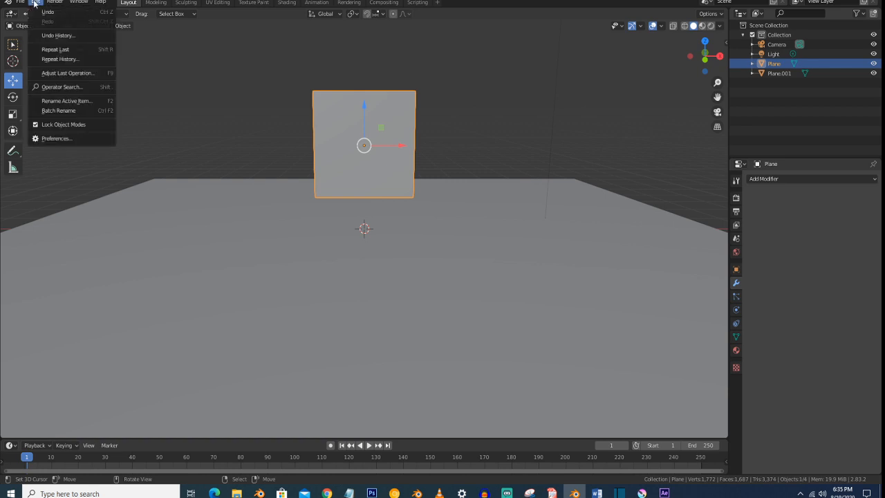
left_click(65, 137)
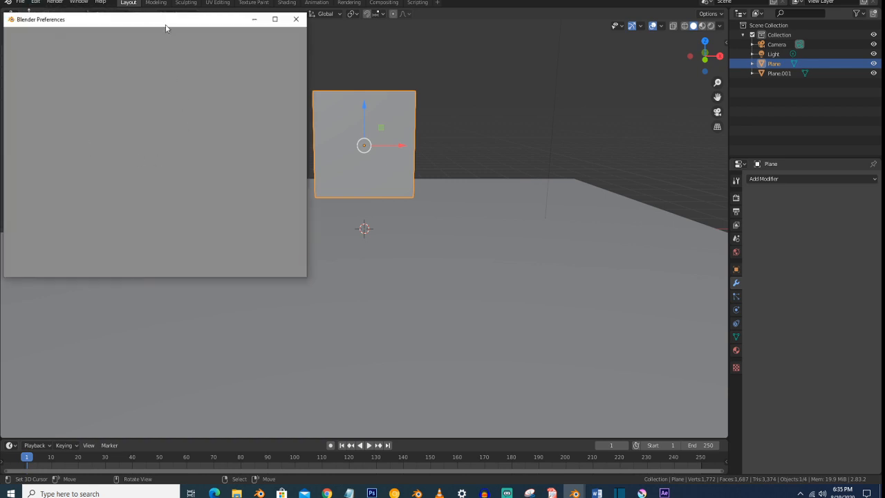
left_click_drag(144, 22, 302, 48)
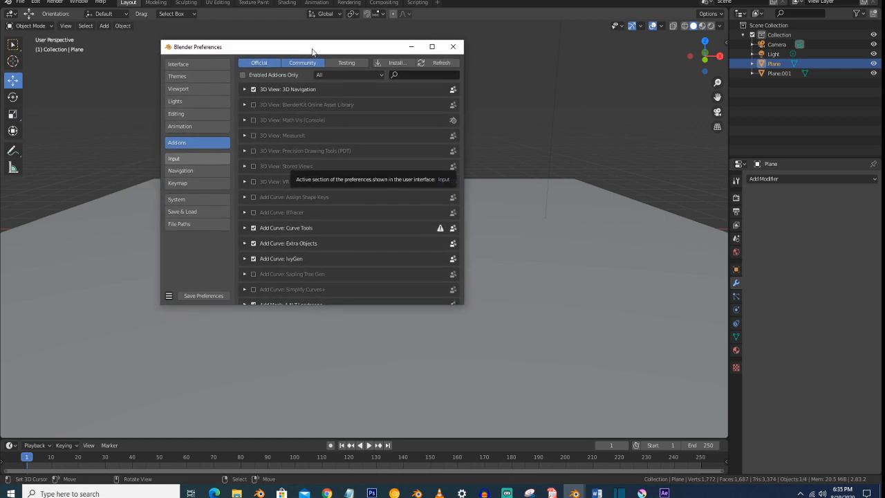
left_click(428, 76)
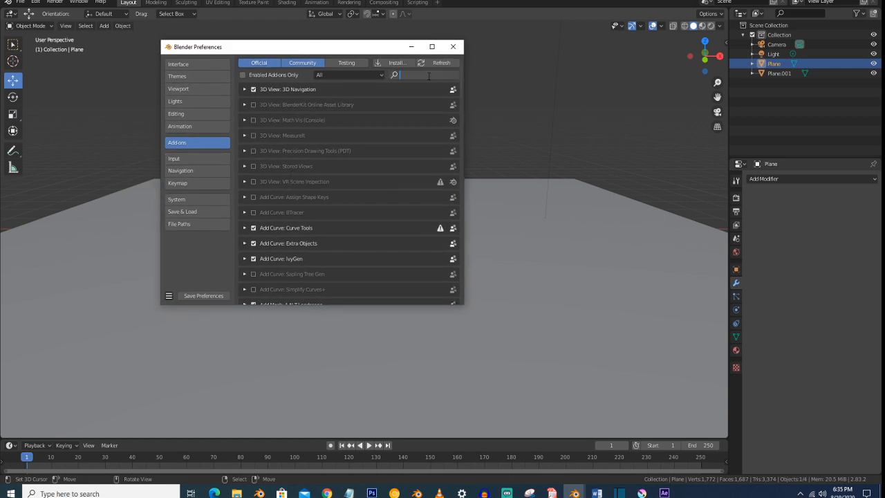
type("CELL")
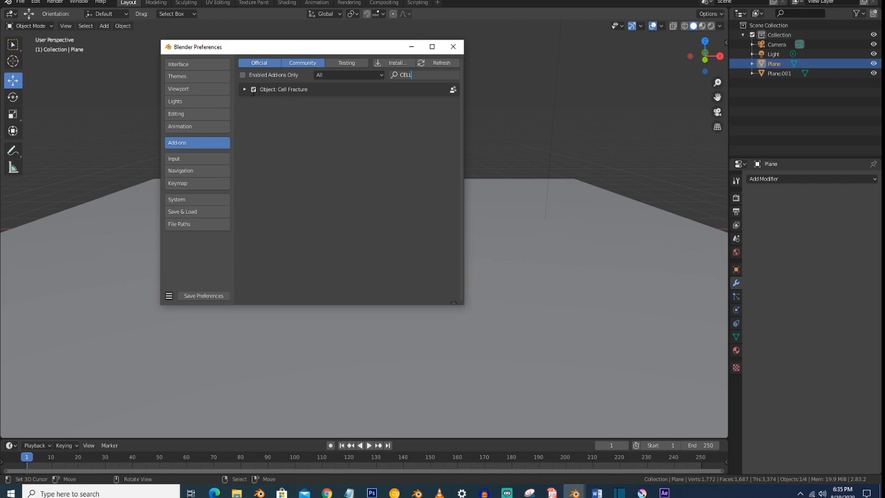
left_click(453, 46)
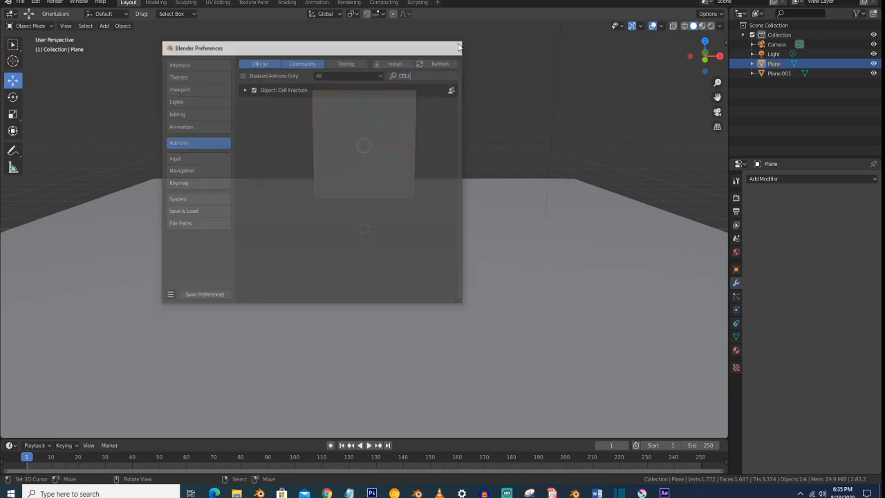
Step: Apply Cell Fracture to the upright plane using its own particles, with a source limit of 250 and increased noise
left_click(127, 29)
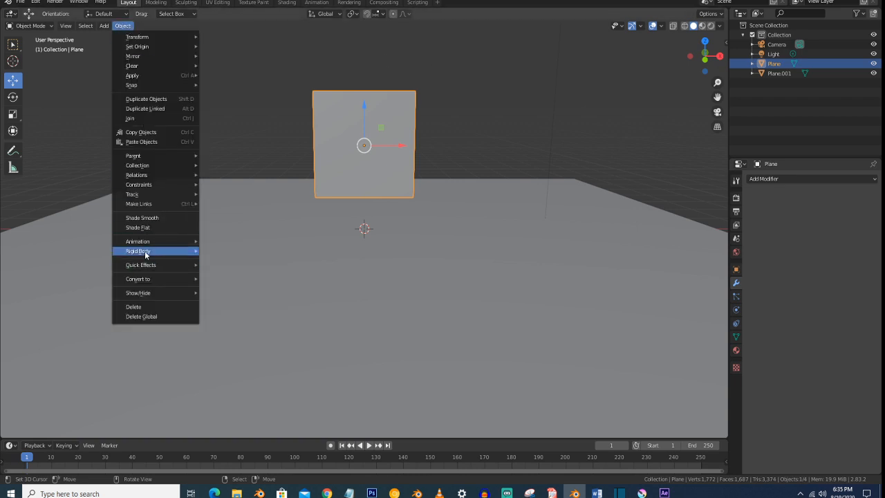
mouse_move(147, 263)
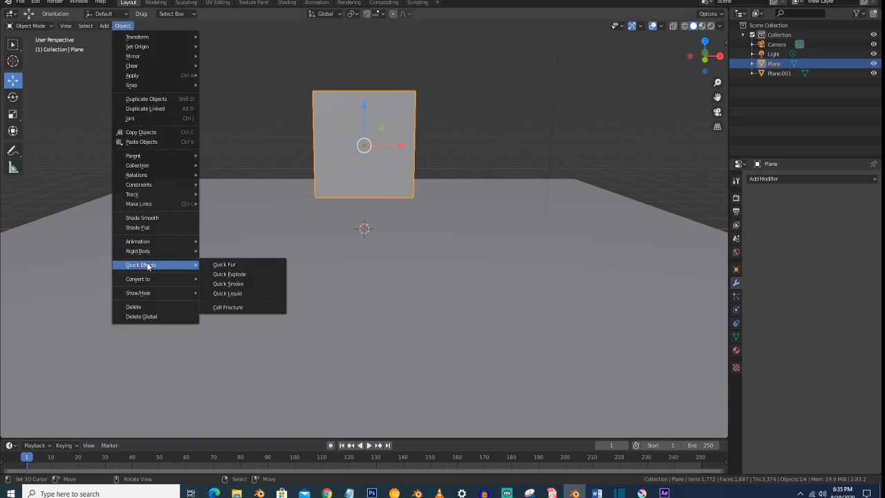
left_click(245, 307)
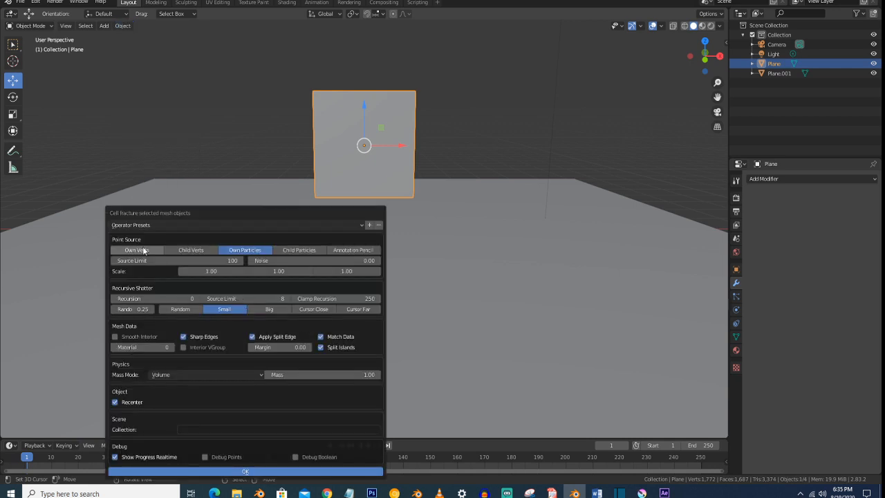
left_click_drag(220, 210, 222, 125)
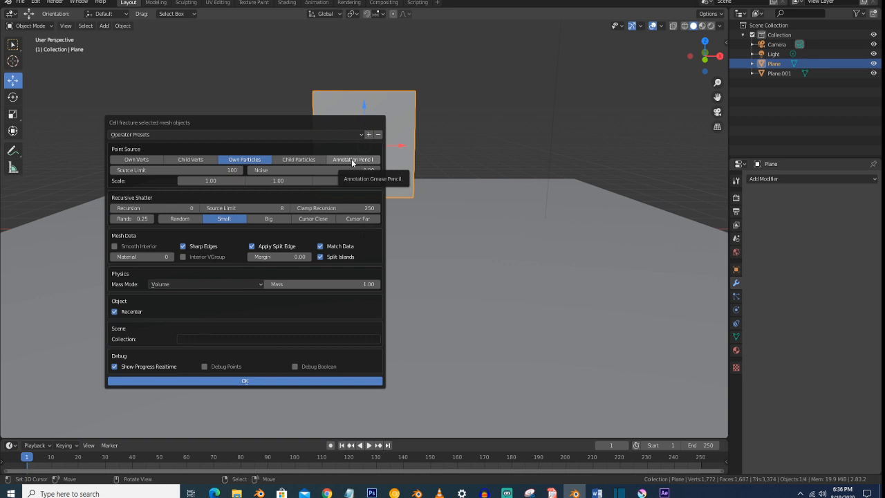
left_click(177, 170)
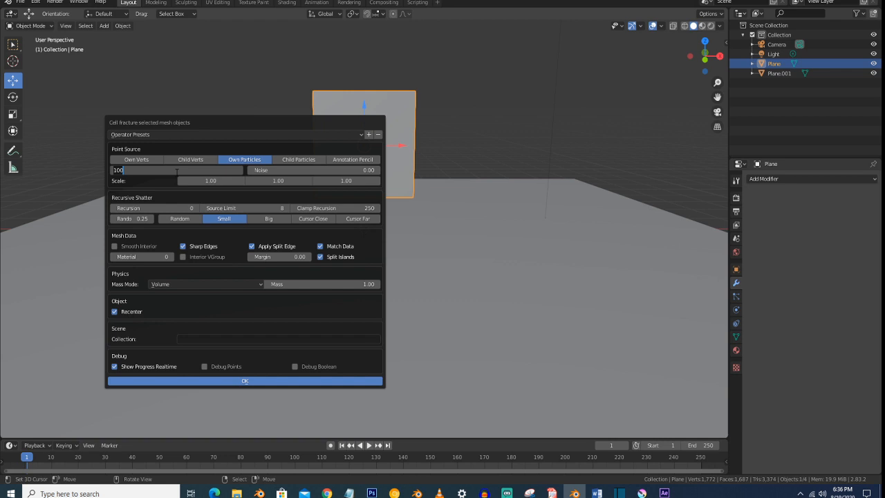
type("250")
key("Return")
left_click_drag(326, 170, 378, 171)
left_click(266, 381)
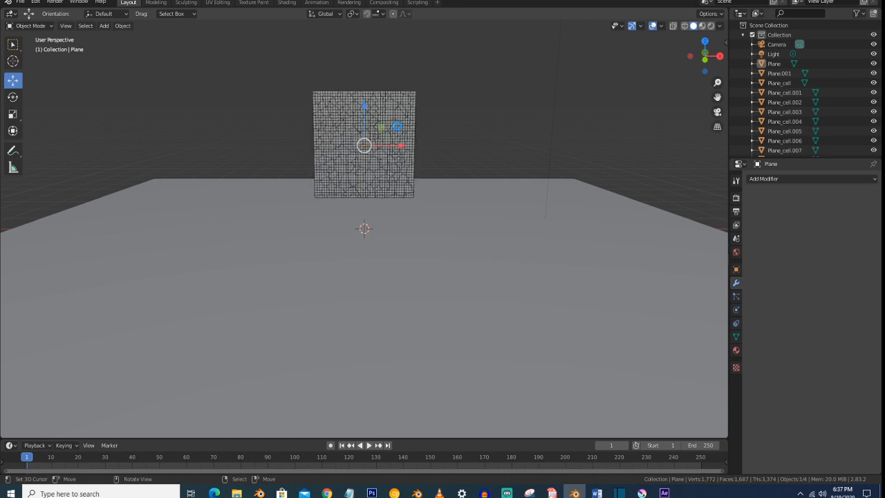
Step: Move the original unfractured plane about 3.21 m along X, away from the fractured cells, and delete it
scroll(396, 126, "up", 2)
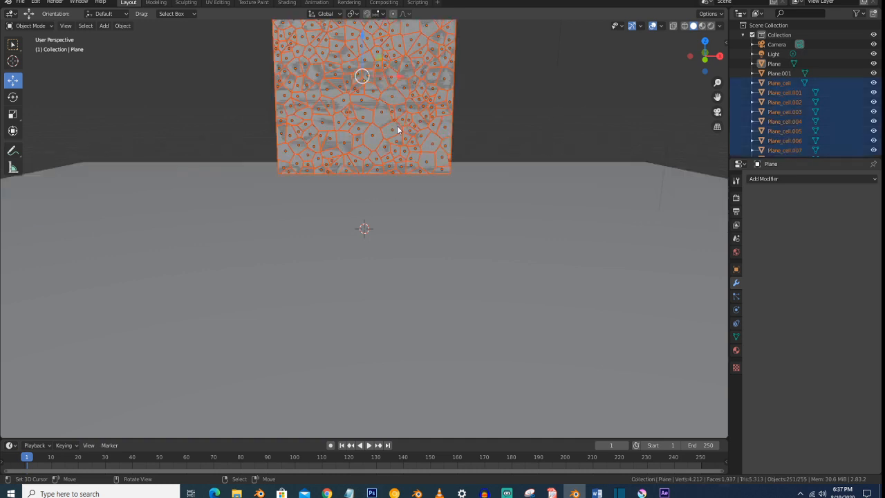
middle_click_drag(405, 104, 369, 210, "shift")
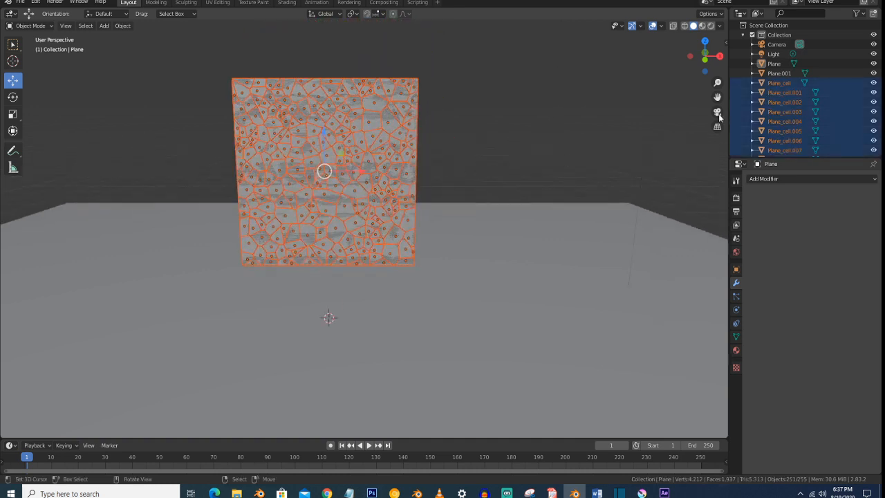
left_click(779, 74)
left_click(770, 63)
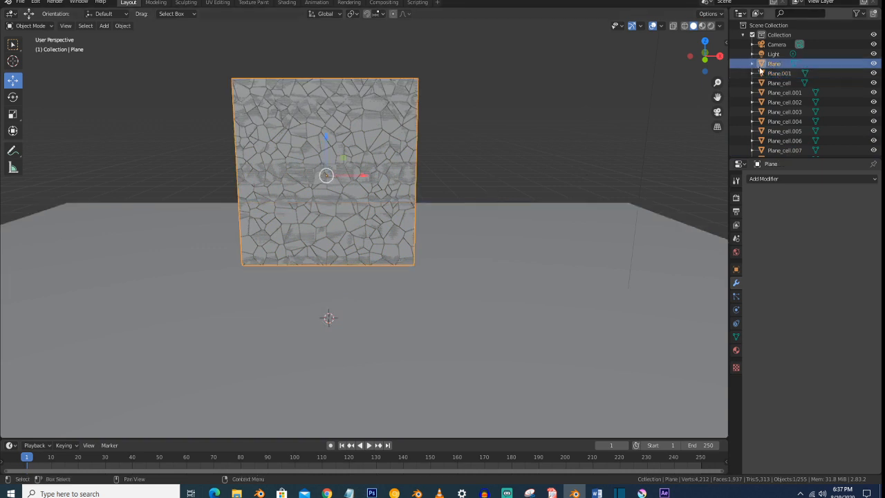
left_click_drag(366, 179, 652, 177)
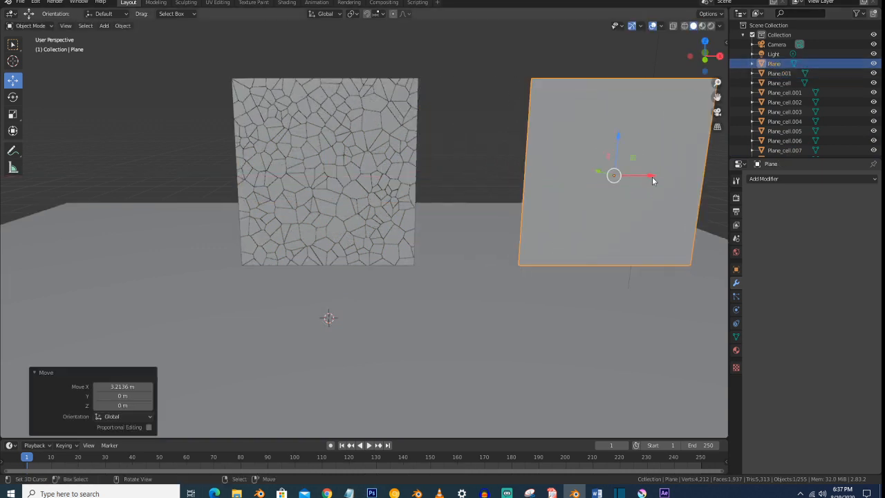
scroll(652, 177, "down", 2)
key("x")
left_click(583, 188)
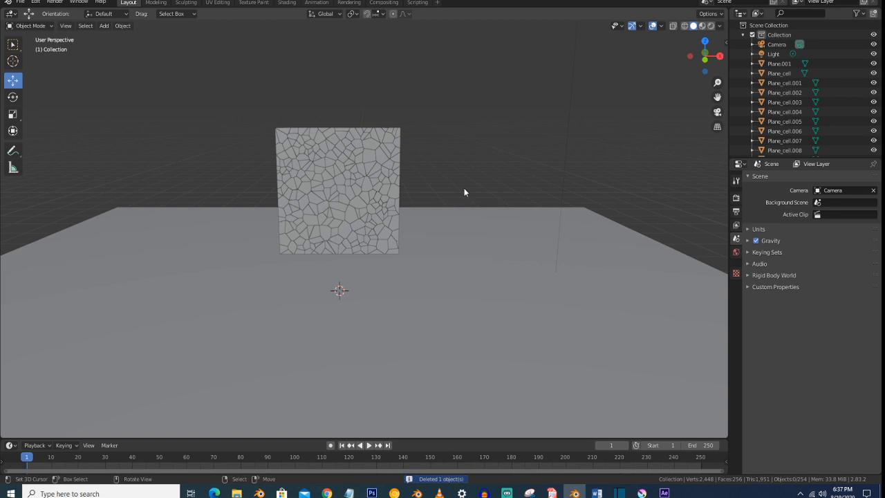
Step: Add an Active rigid body with Convex Hull collision to one cell near the middle of the fractured plane
middle_click_drag(478, 220, 429, 228)
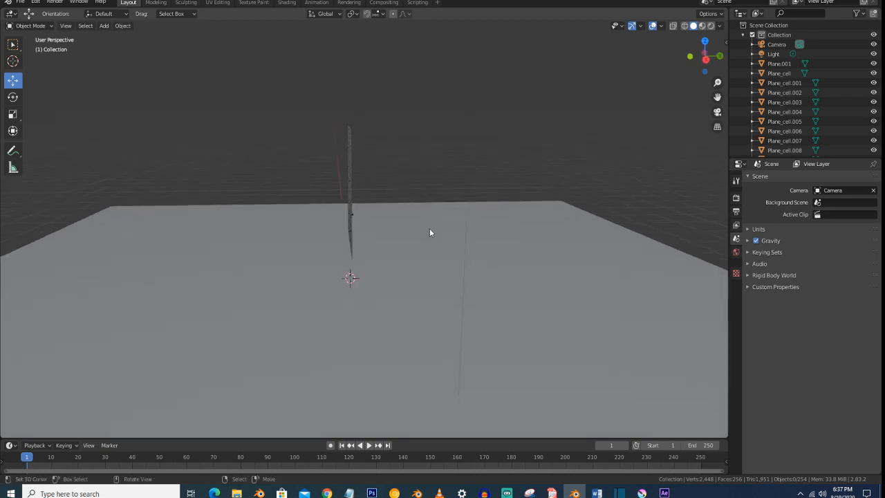
key("KP_1")
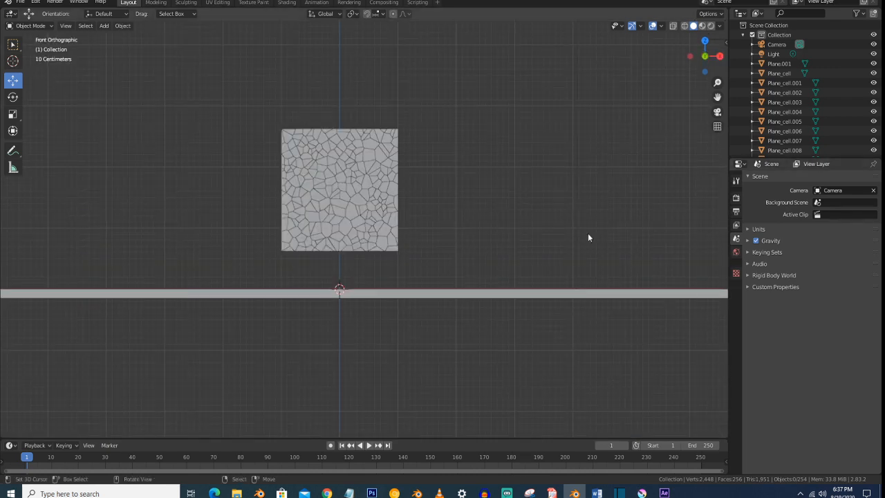
left_click(359, 187)
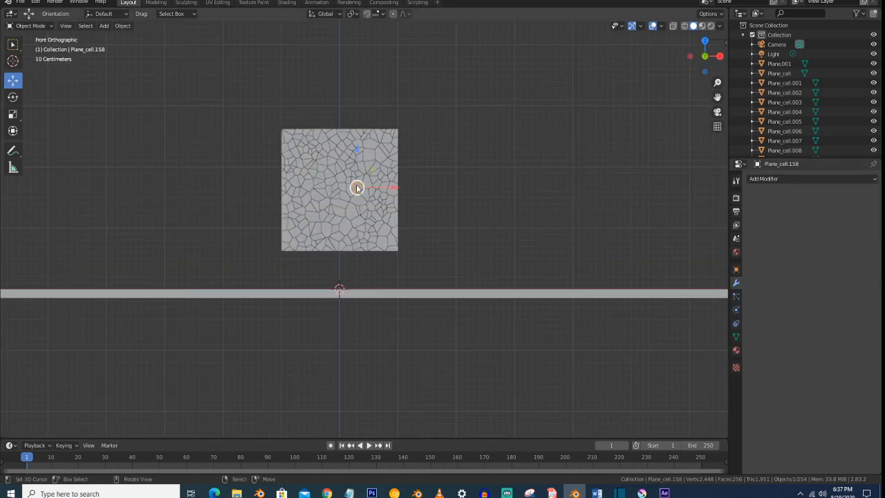
left_click(736, 309)
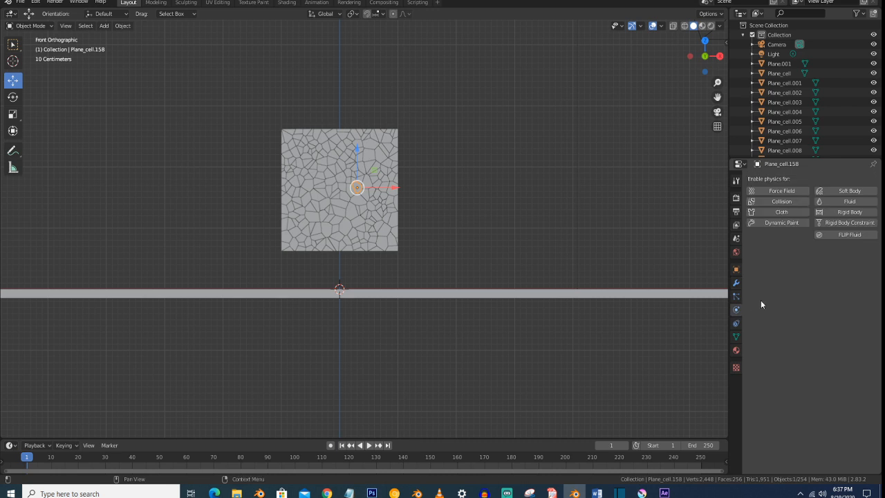
left_click(833, 212)
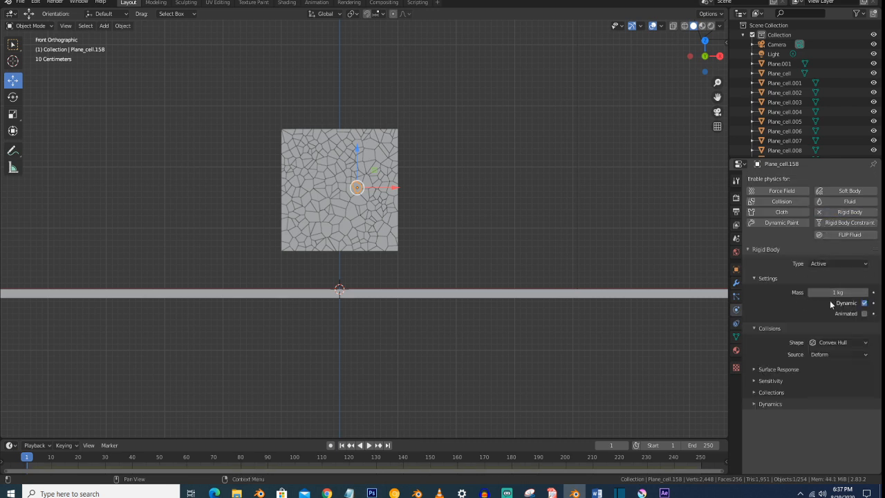
left_click(854, 267)
left_click(852, 268)
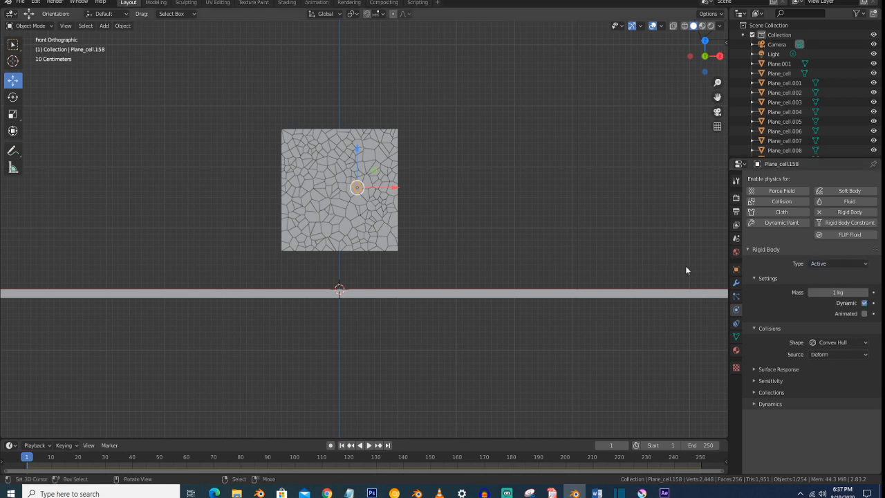
Step: Select all the fractured cells and copy the rigid body settings from the active cell to them, checking a few individual cells
key("KP_5")
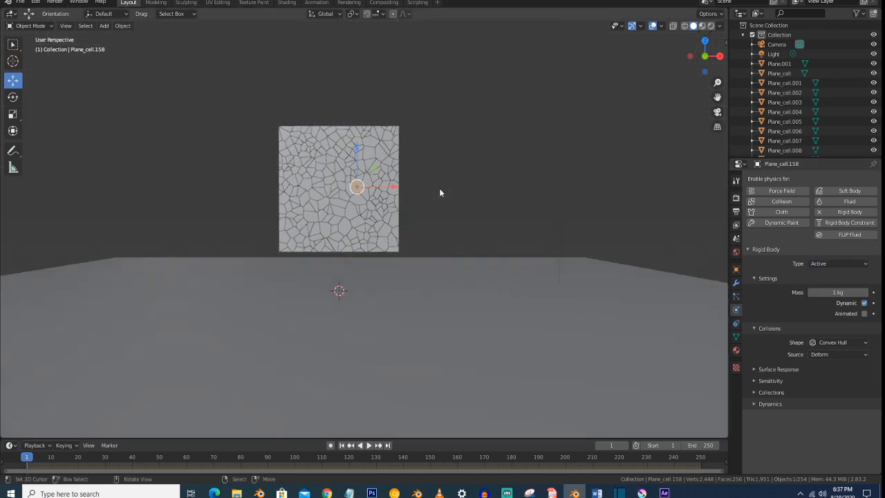
key("KP_5")
left_click_drag(260, 106, 416, 270)
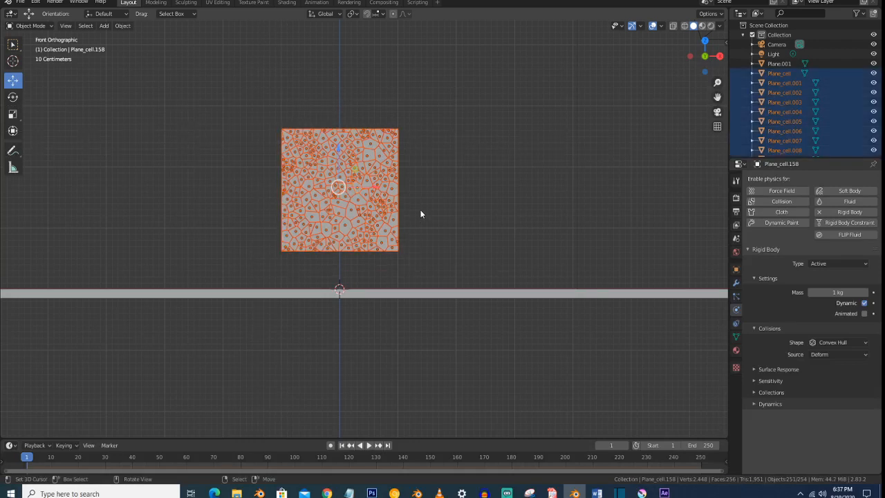
left_click(123, 26)
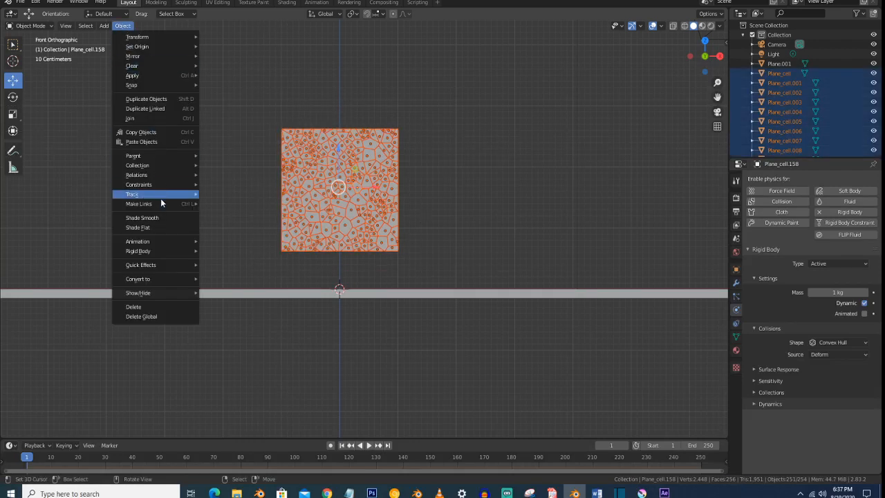
mouse_move(175, 250)
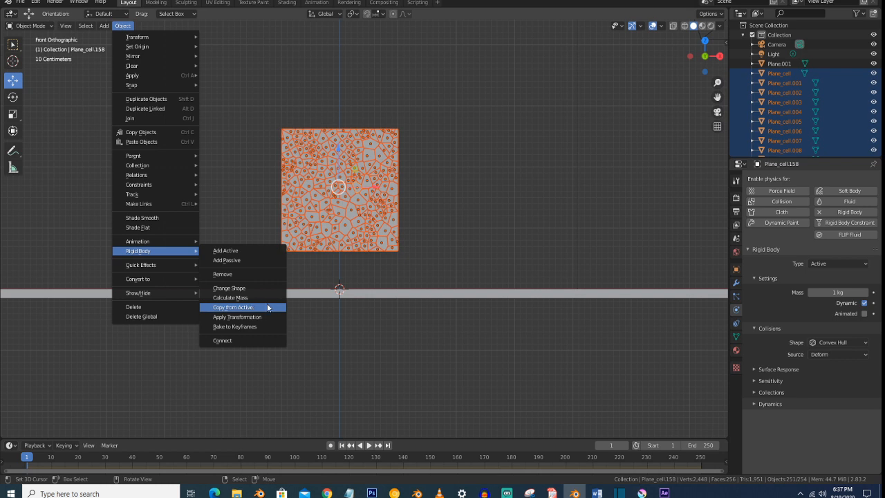
left_click(364, 178)
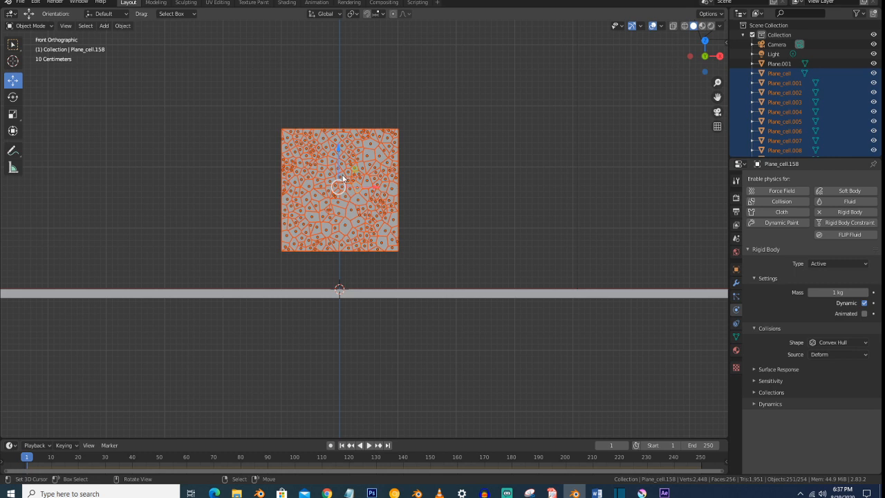
left_click(343, 160)
left_click(375, 162)
left_click(374, 202)
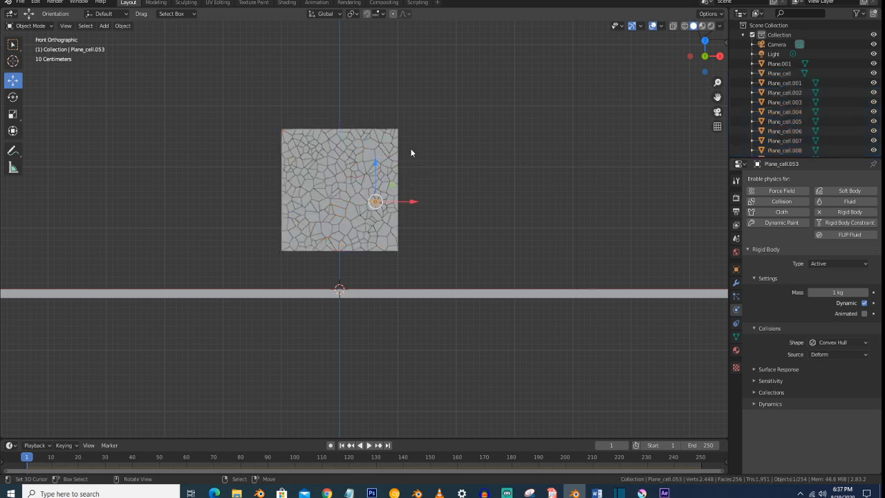
Step: Re-enable gravity for the scene, play the rigid body simulation of the cells and return to frame 1
middle_click_drag(402, 148, 394, 168)
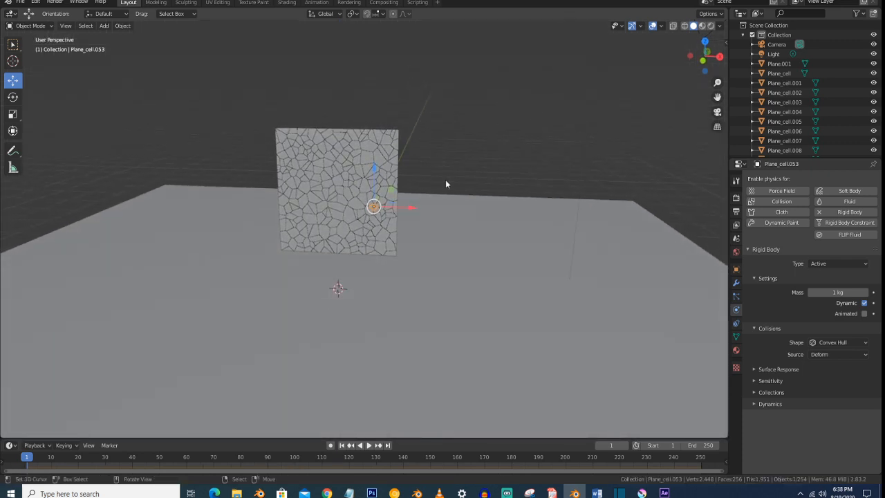
middle_click_drag(448, 177, 455, 167)
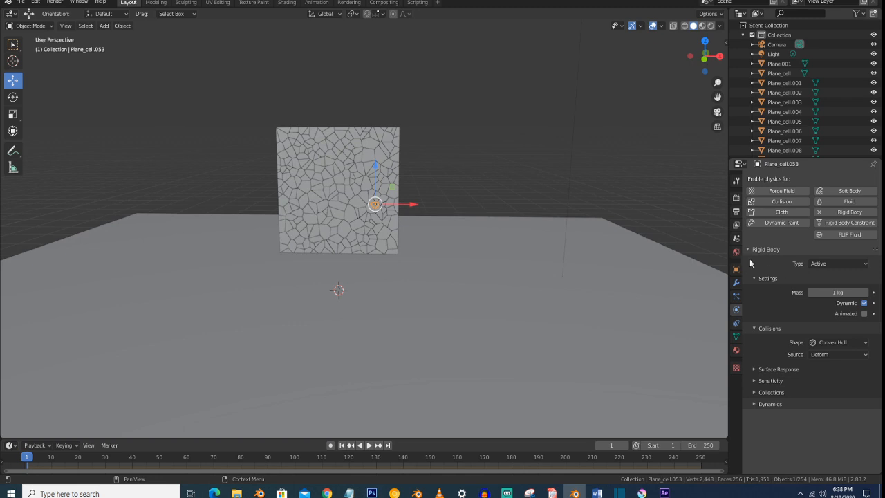
left_click(737, 240)
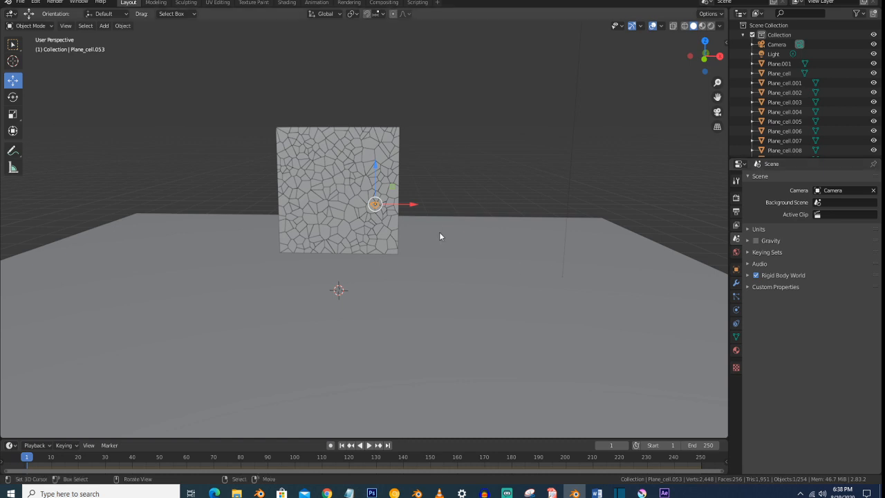
left_click(756, 241)
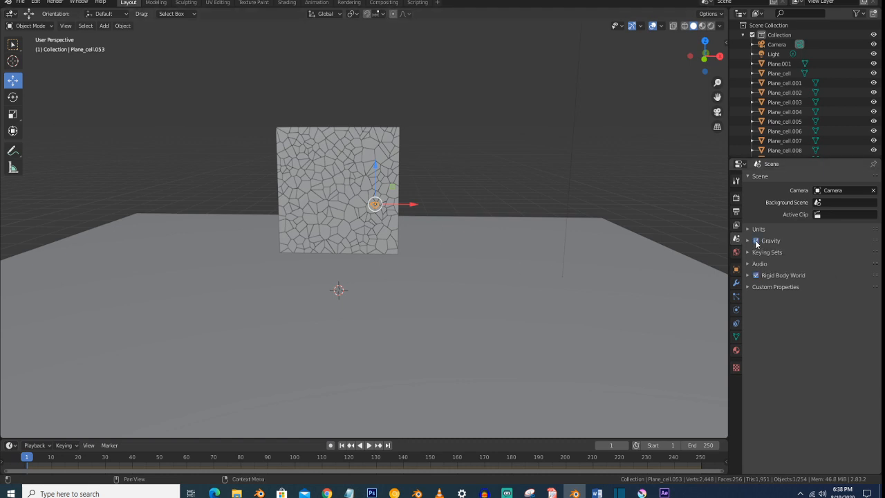
key("space")
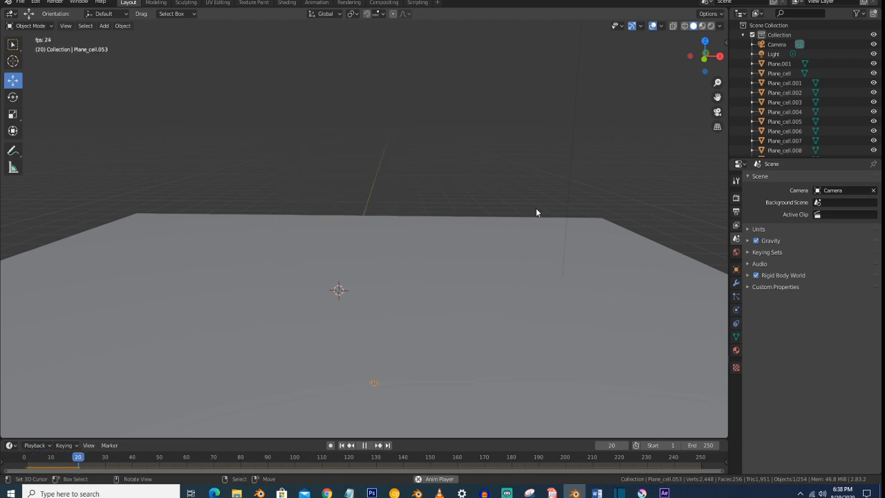
key("space")
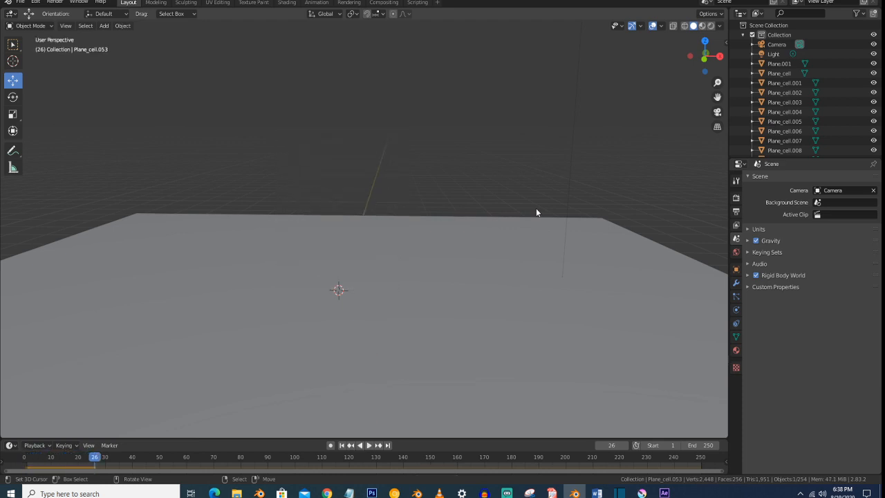
left_click(342, 445)
Step: Add a rigid body to the thick floor and set its type to Passive
left_click(395, 336)
scroll(394, 336, "down", 3)
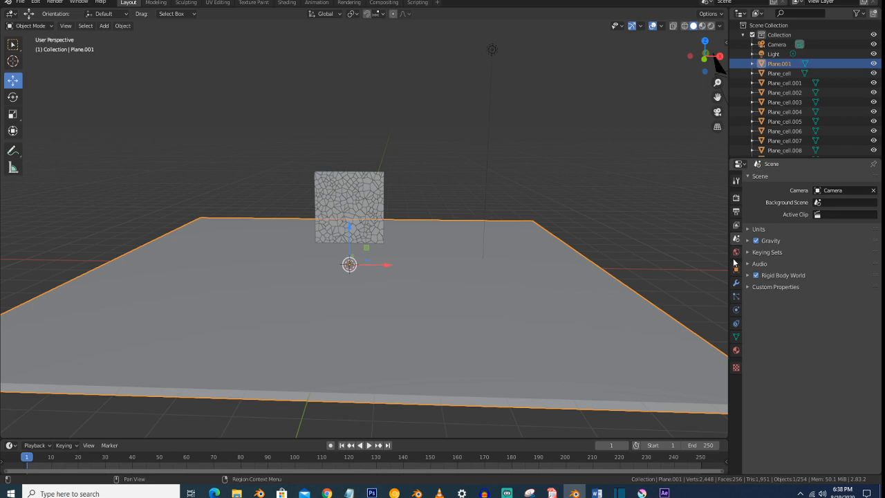
left_click(736, 310)
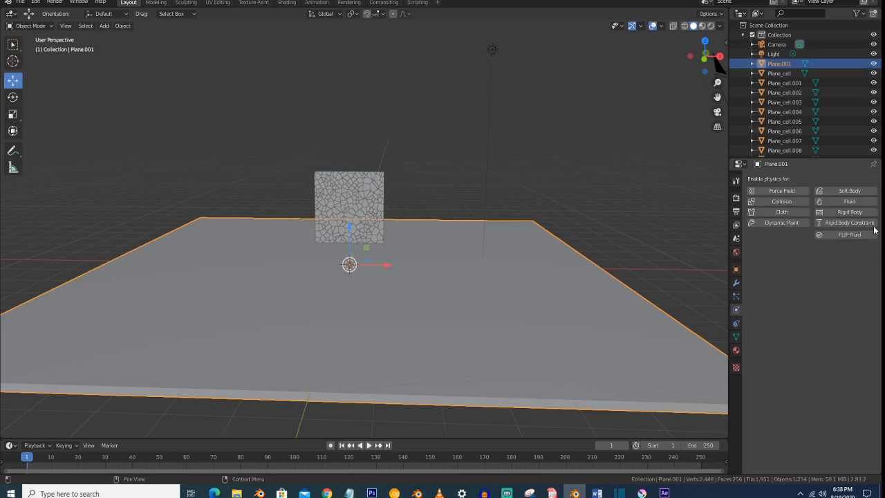
left_click(850, 211)
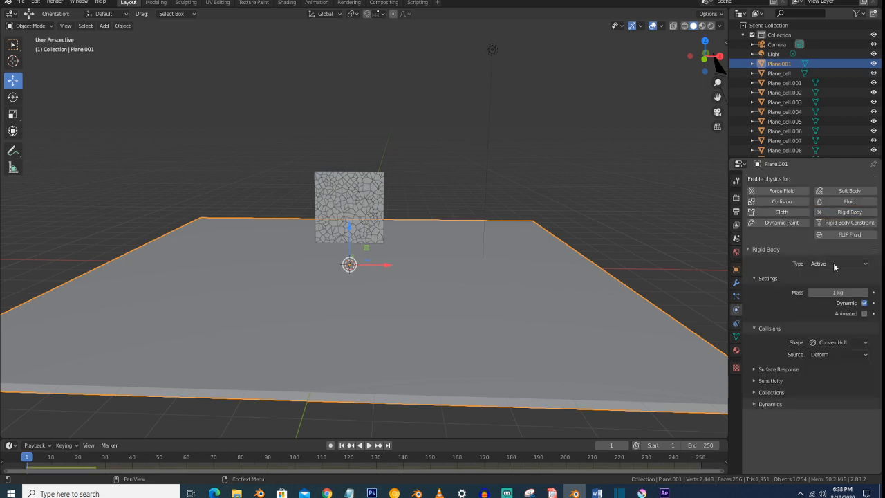
left_click(833, 263)
left_click(832, 283)
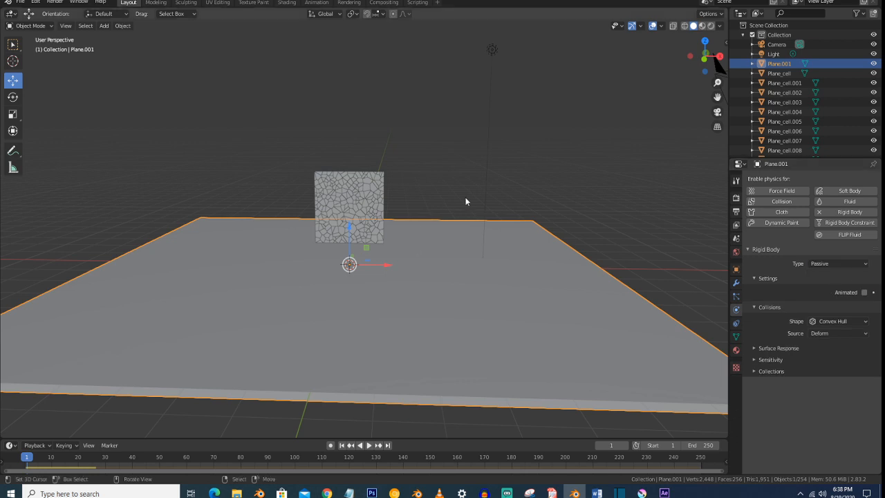
Step: Play the simulation to check how the cells collide with the passive floor, and return to frame 1
key("space")
scroll(436, 238, "up", 2)
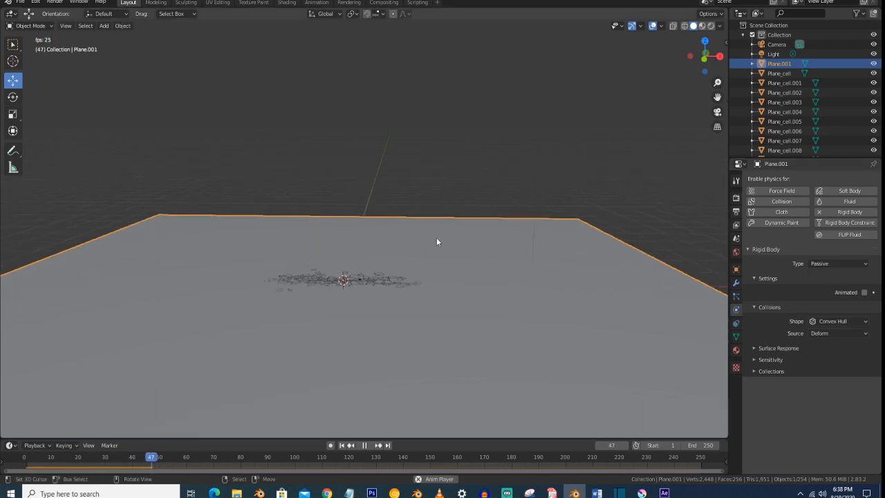
key("space")
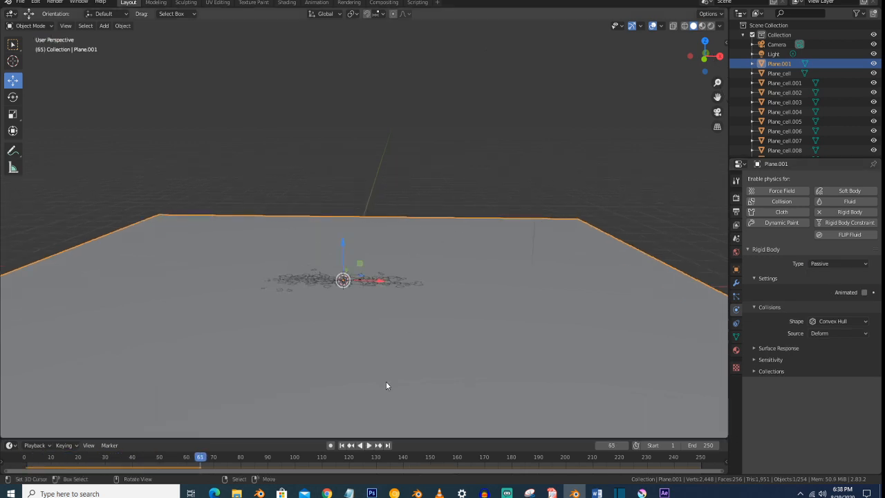
left_click(342, 445)
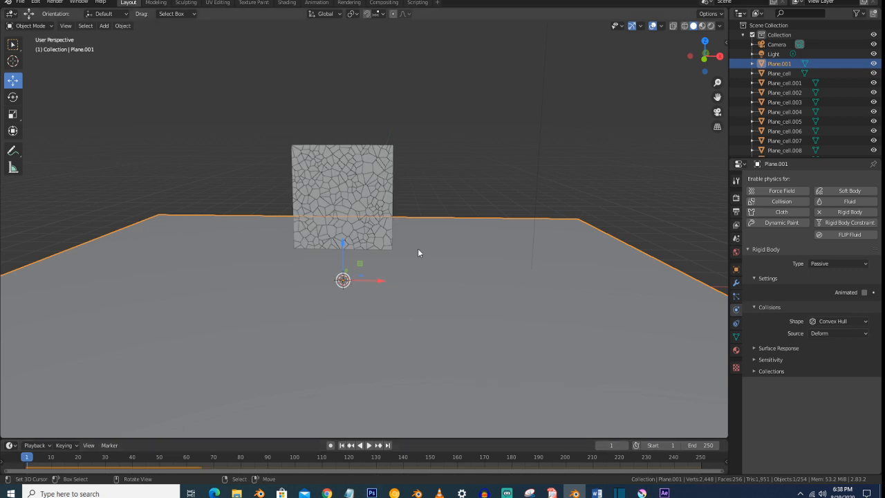
Step: Turn off gravity for the scene and deselect the floor in the right orthographic view
left_click(735, 238)
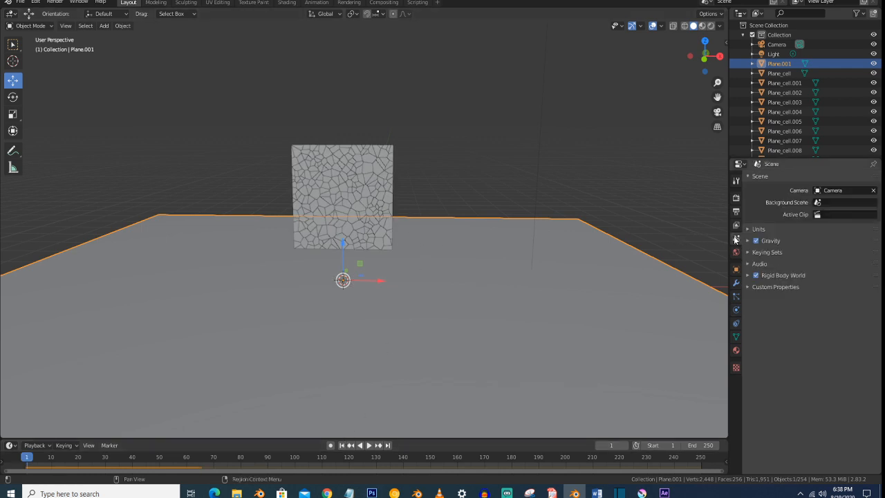
key("KP_3")
left_click(429, 207)
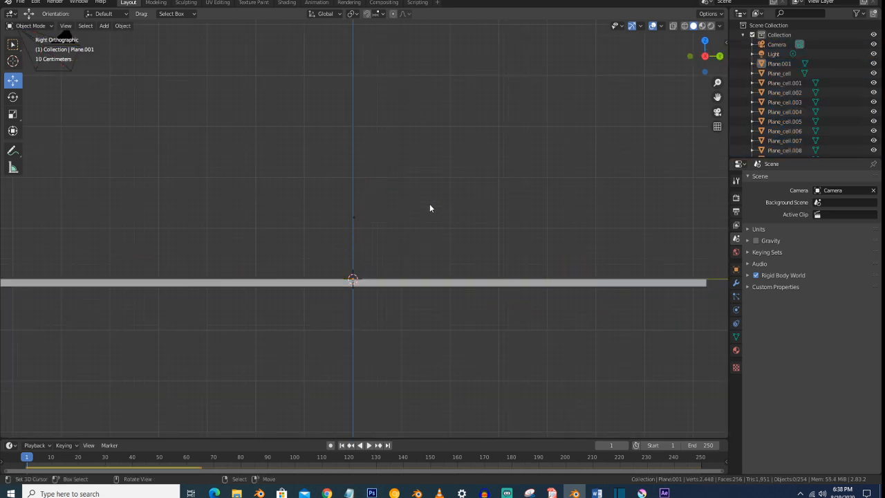
Step: Add a UV sphere and move it about 2.1 m along Y and about 1.2 m up along Z, beside the fractured plane
key("shift+a")
mouse_move(429, 205)
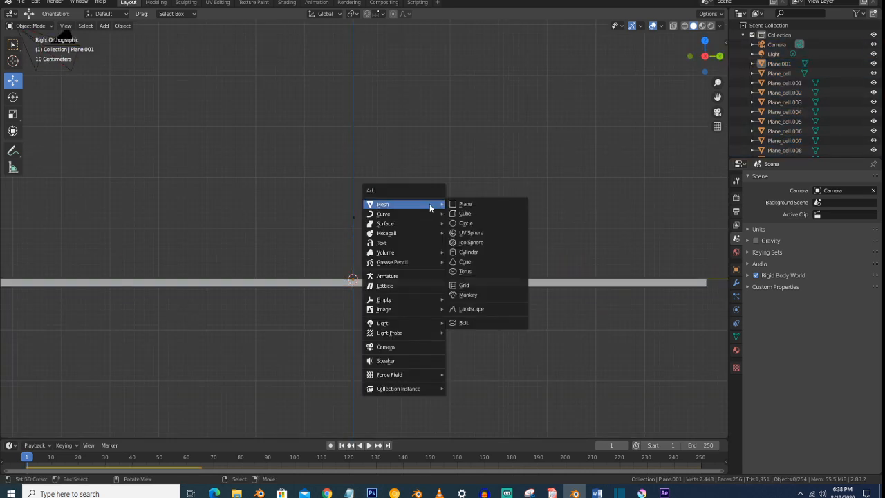
left_click(474, 233)
left_click_drag(388, 279, 490, 286)
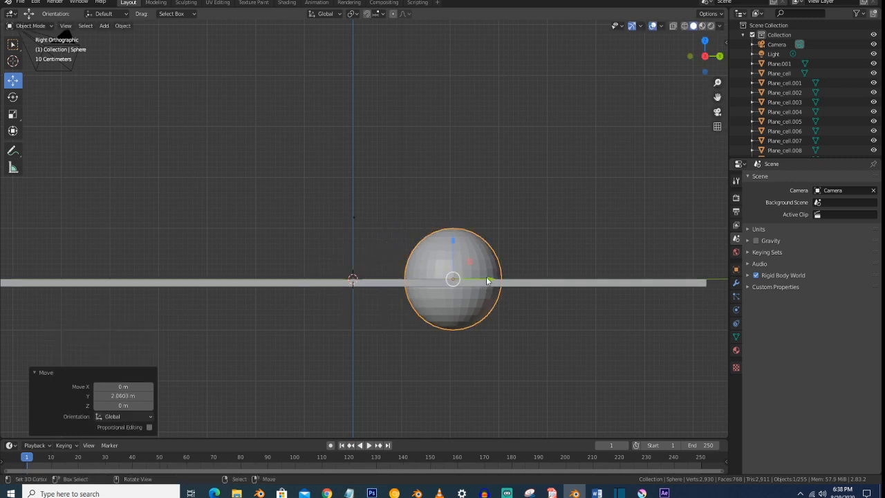
key("g")
left_click(455, 183)
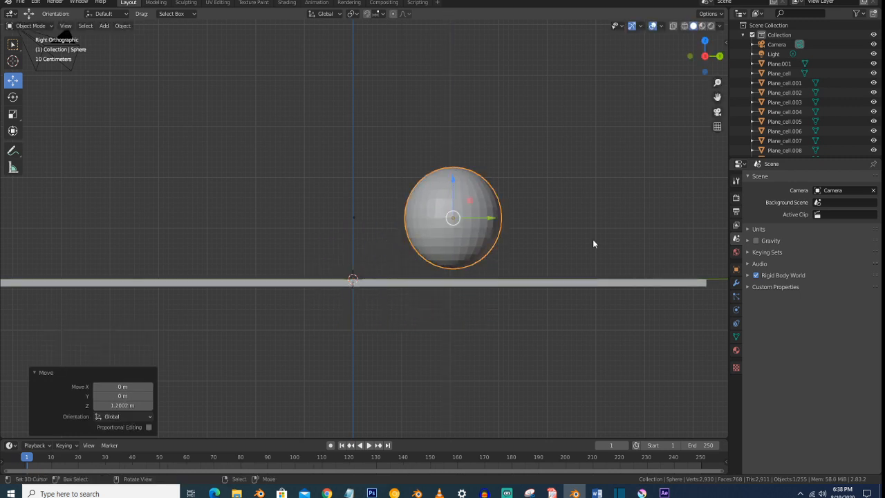
Step: Edit the sphere's mesh in wireframe shading and delete the vertices of its lower half, leaving an upper hemisphere
key("Tab")
scroll(480, 228, "up", 1)
key("z")
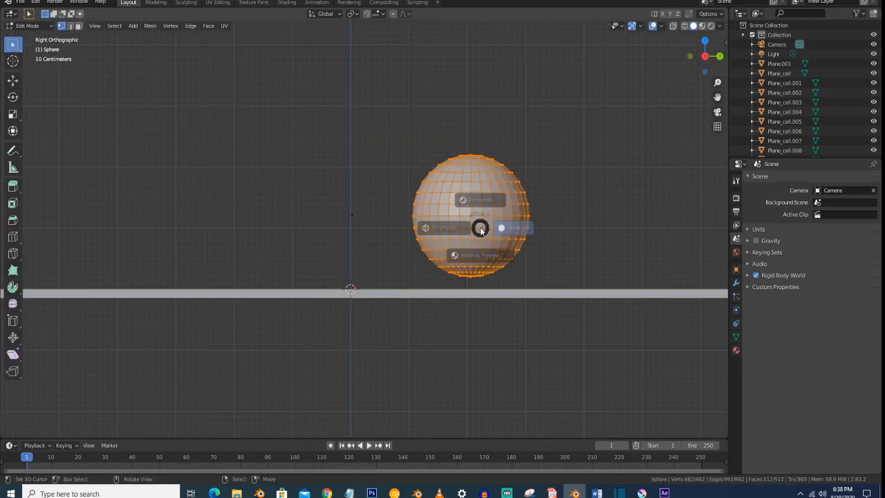
left_click(413, 228)
key("alt+a")
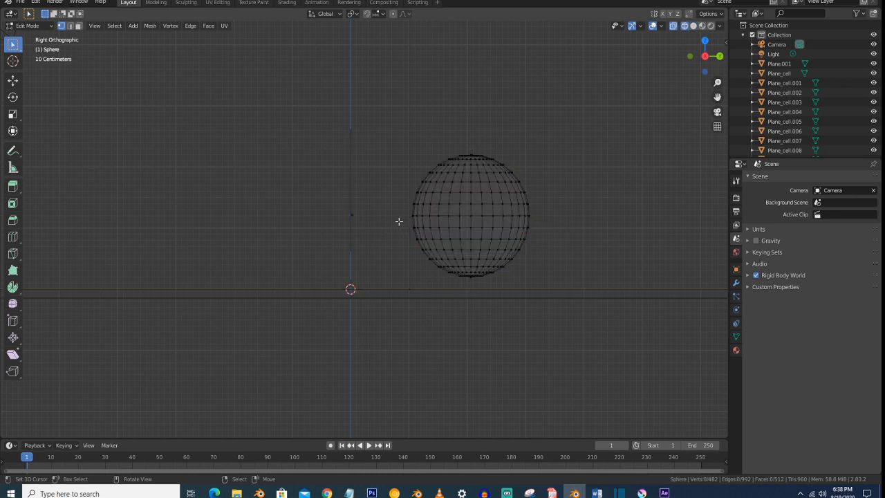
left_click_drag(392, 214, 575, 305)
key("x")
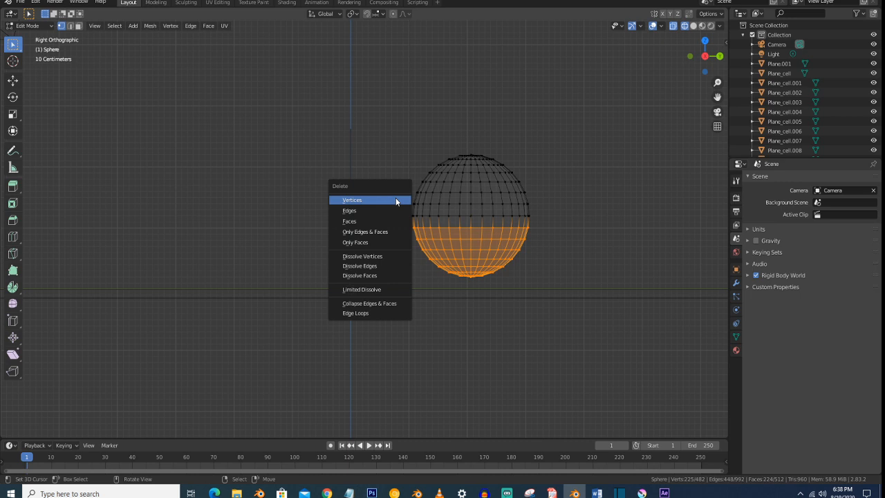
left_click(395, 198)
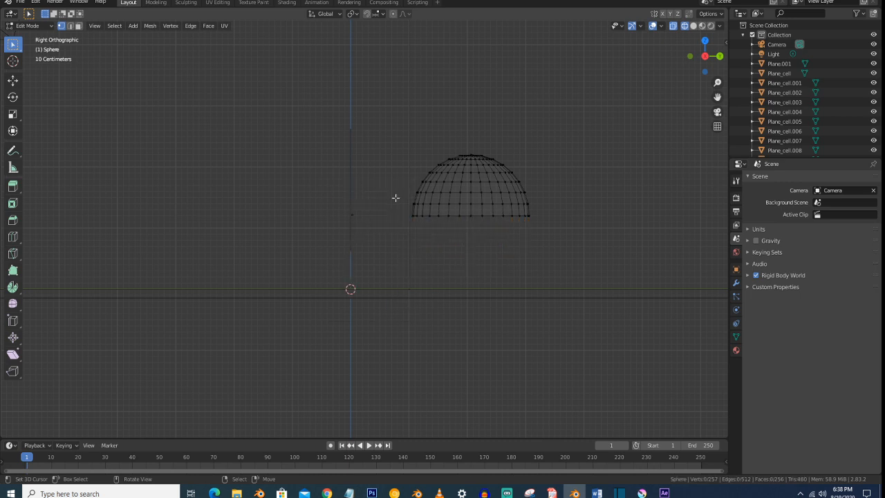
Step: Extrude the hemisphere's open bottom edge loop about 1.6 m down along Z and return to Object Mode
left_click(428, 215, "alt")
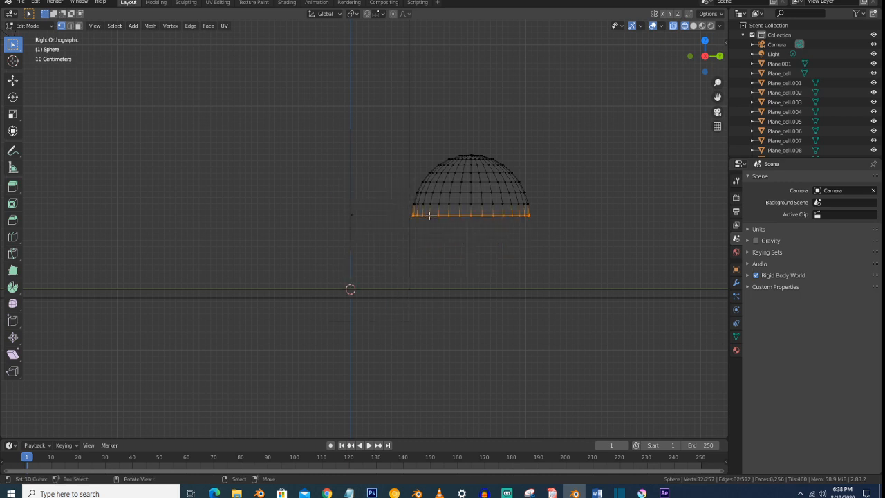
scroll(428, 215, "up", 3)
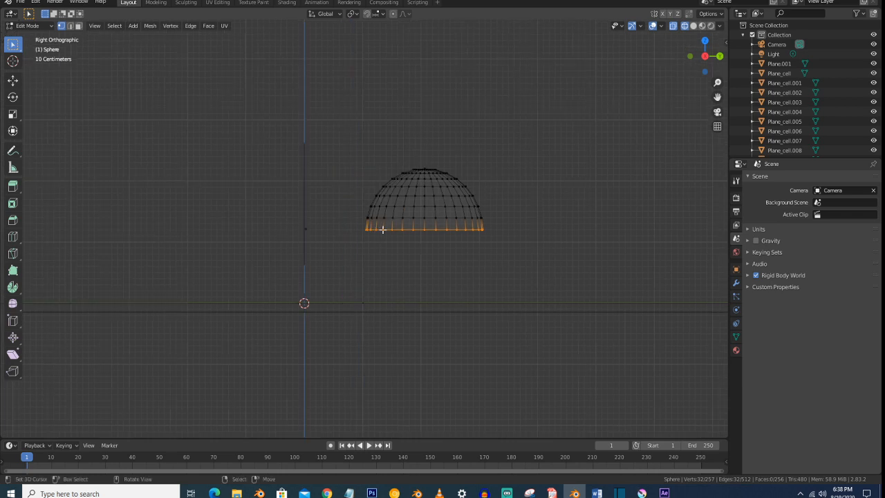
key("e")
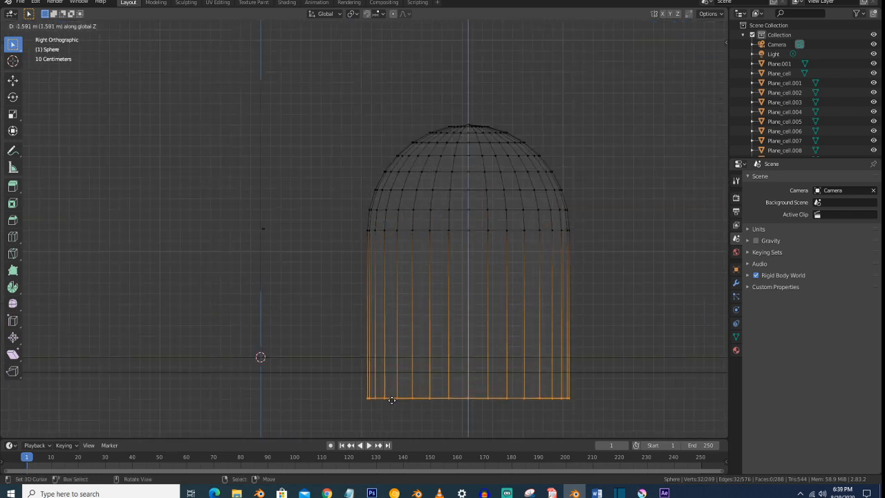
left_click(392, 397)
scroll(394, 385, "down", 3)
key("Tab")
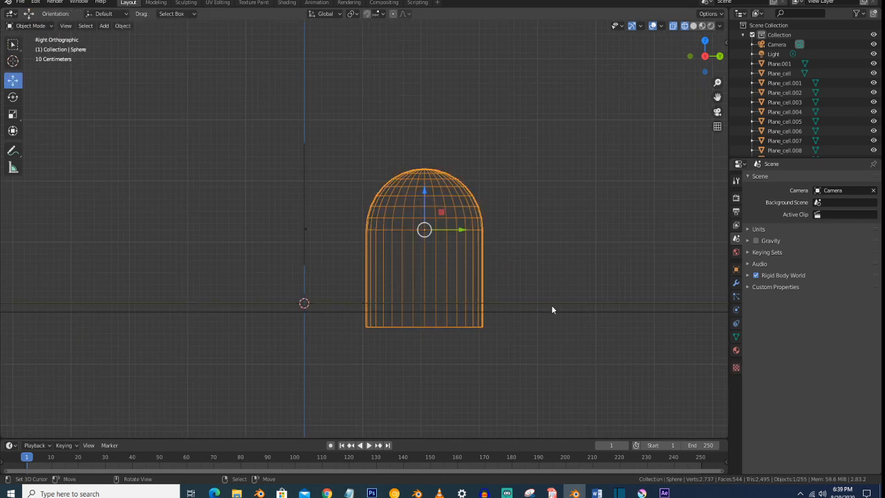
Step: Scale the bullet-shaped projectile down to about 0.083 and rotate it 90° around the X axis
key("s")
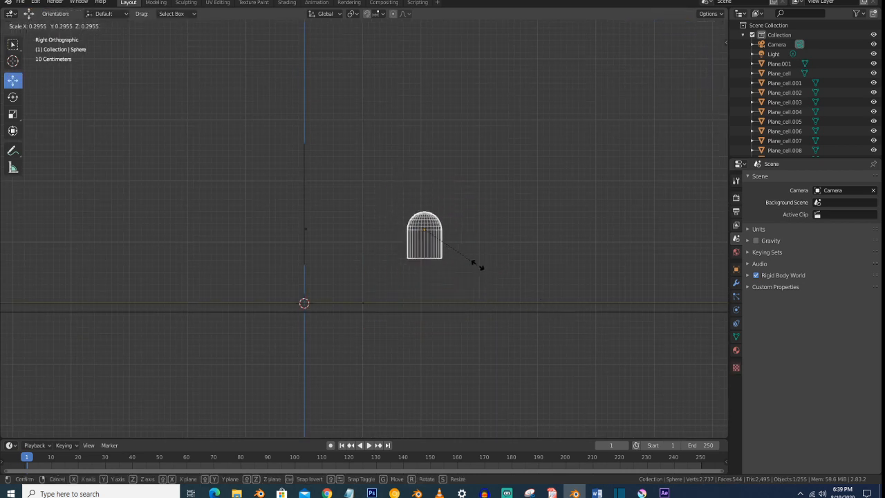
left_click(442, 237)
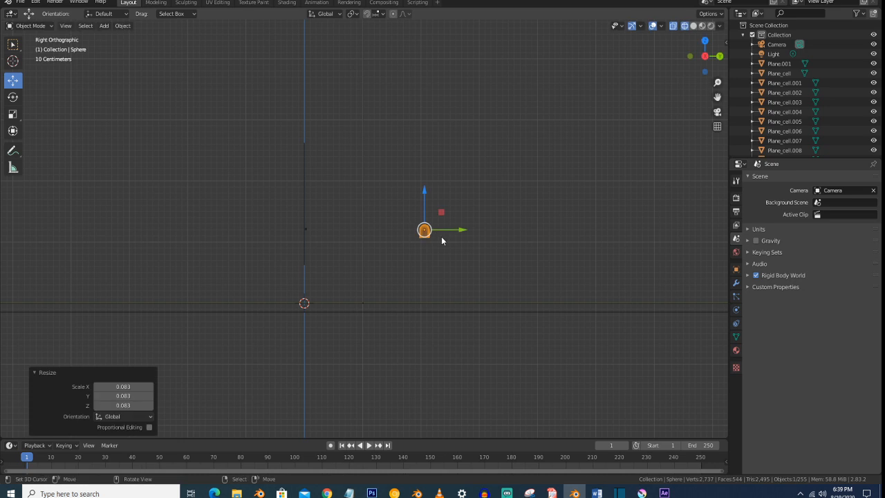
key("r")
type("x")
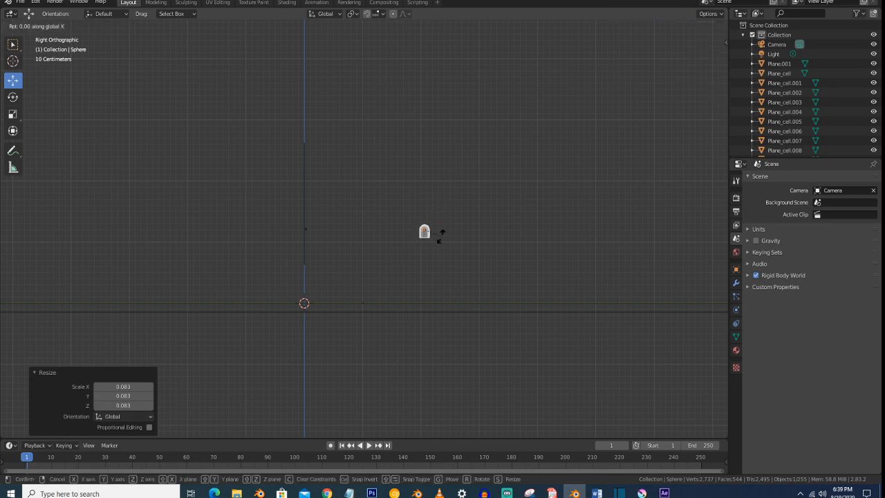
type("90")
key("Return")
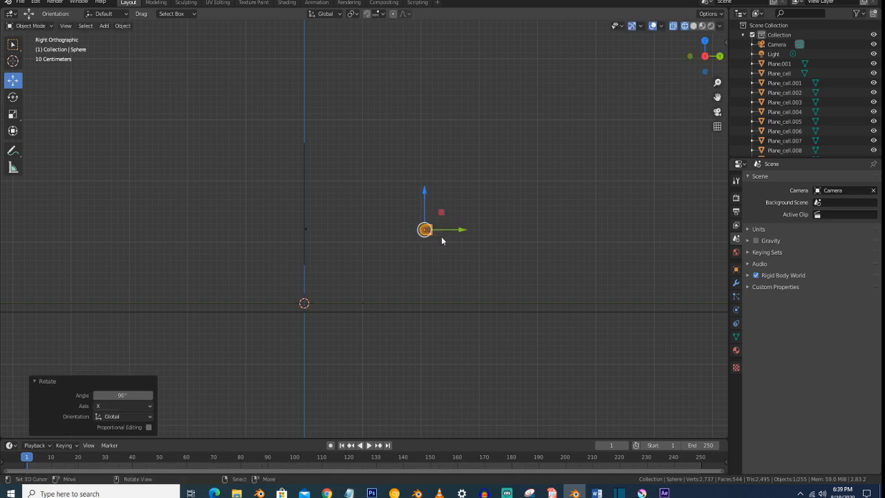
Step: Raise the projectile along Z to face the upper part of the fractured plane and shift it about 0.02 m in negative Y
mouse_move(342, 230)
middle_mouse_down()
mouse_move(381, 241)
mouse_move(349, 232)
middle_mouse_up()
key("KP_1")
key("KP_3")
left_click_drag(426, 202, 425, 164)
left_click_drag(463, 192, 457, 194)
middle_click_drag(385, 202, 429, 224)
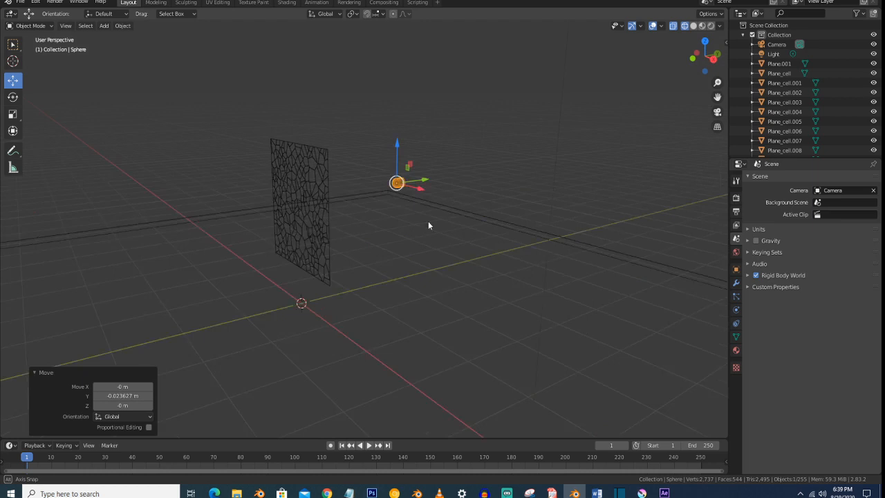
Step: Add an active rigid body to the projectile and set its mass to 20 kg
left_click(735, 311)
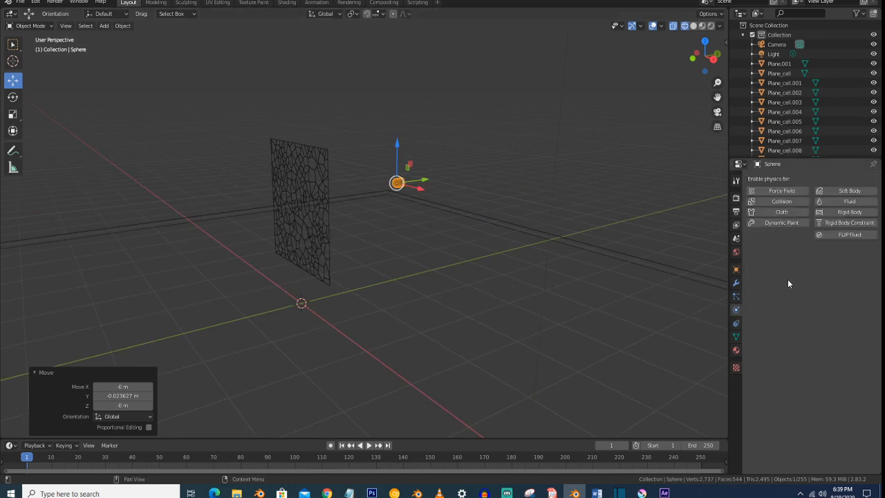
left_click(840, 213)
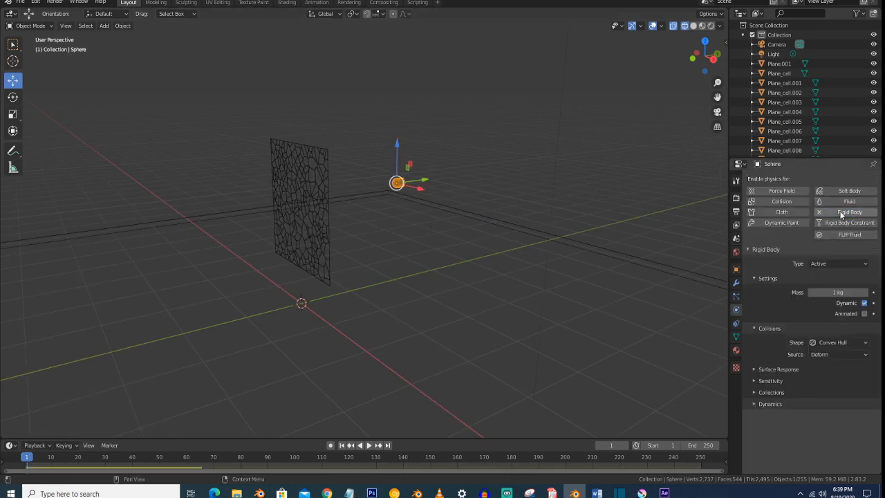
left_click(843, 292)
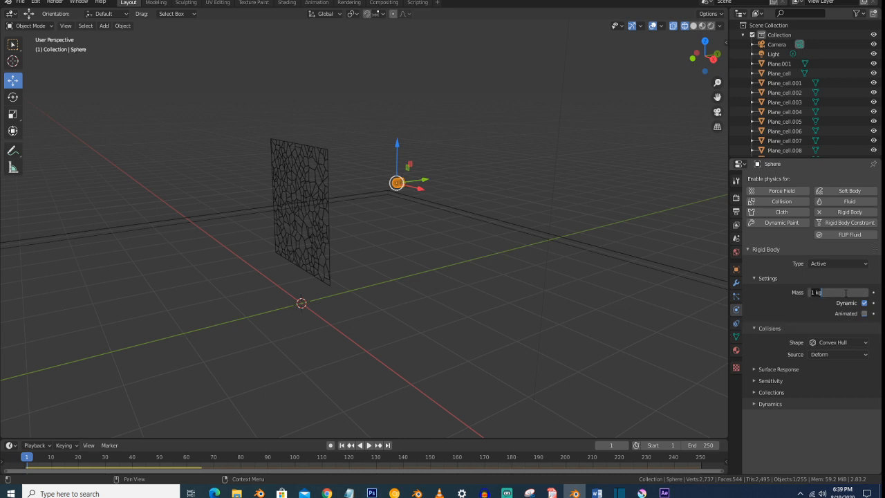
type("20")
key("Return")
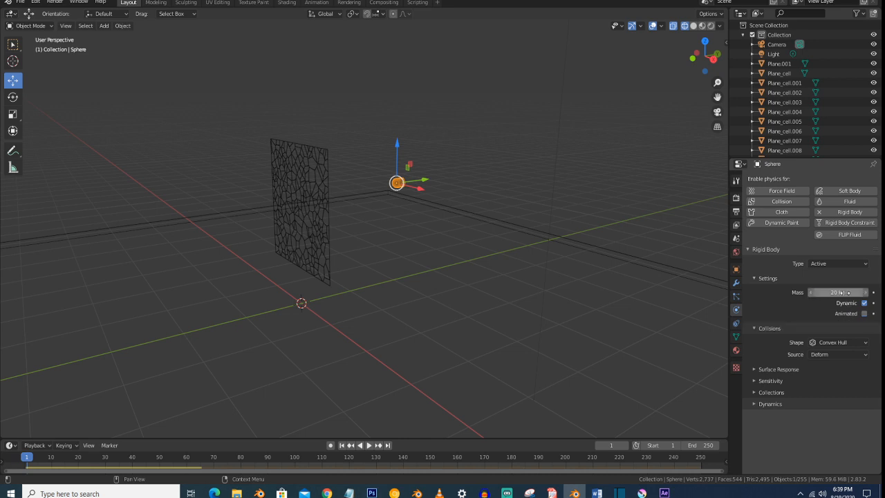
Step: Insert a Location keyframe for the projectile at frame 1
mouse_move(357, 225)
middle_mouse_down()
mouse_move(415, 235)
mouse_move(390, 222)
mouse_move(405, 228)
mouse_move(346, 229)
middle_mouse_up()
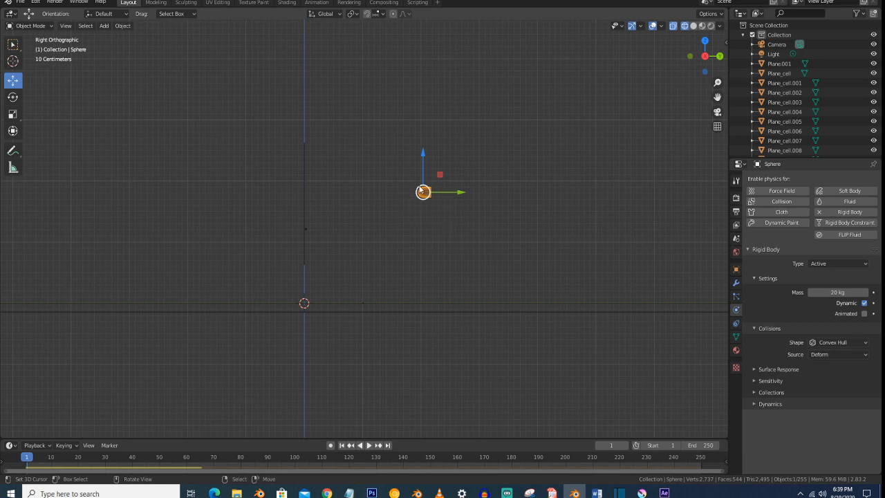
key("i")
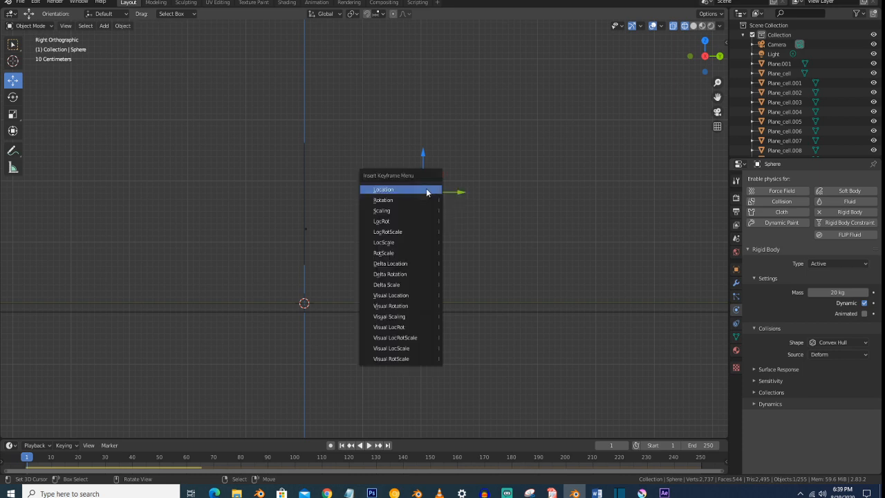
left_click(425, 189)
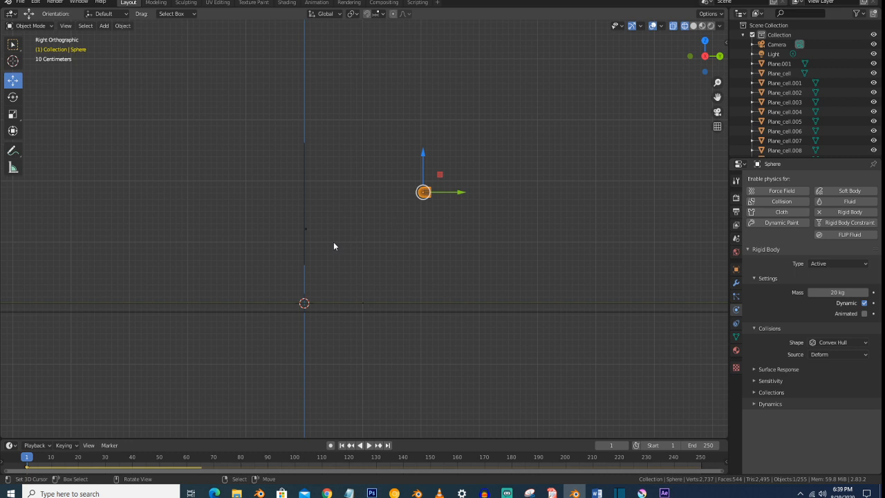
Step: Play the simulation to frame 10, inspect the plane's cells from an angled view, and return to frame 1
key("space")
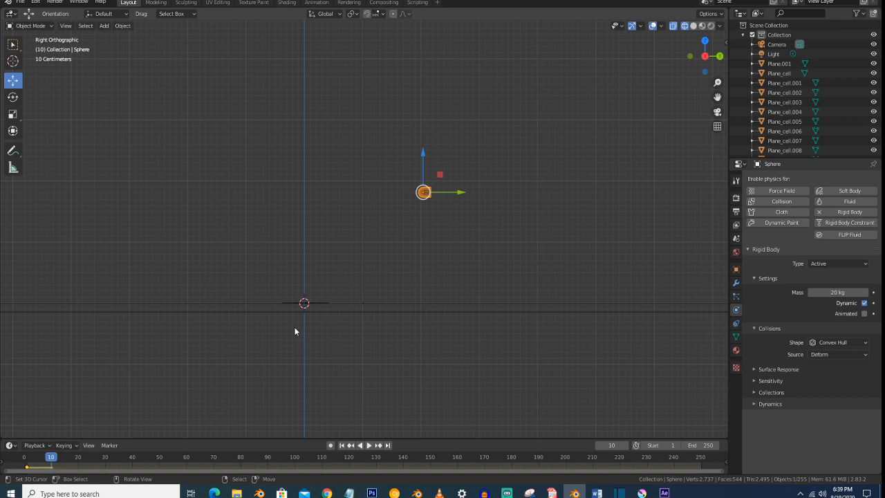
middle_click_drag(317, 328, 354, 342)
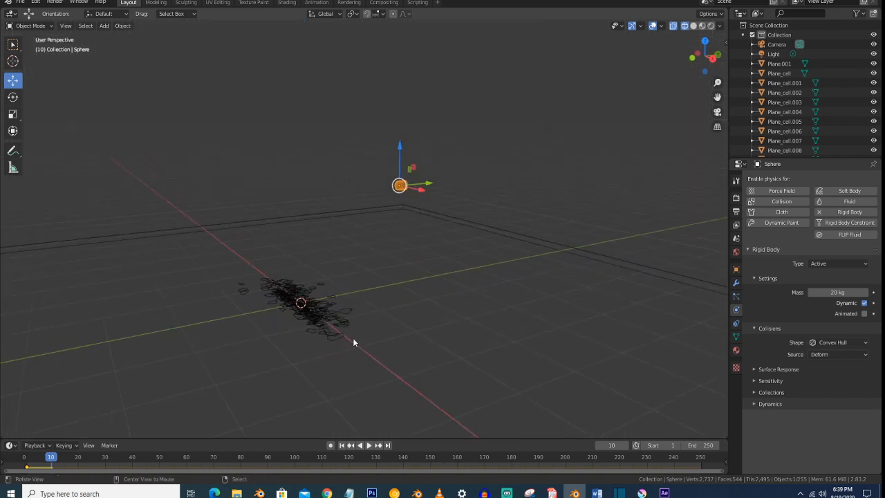
left_click(341, 445)
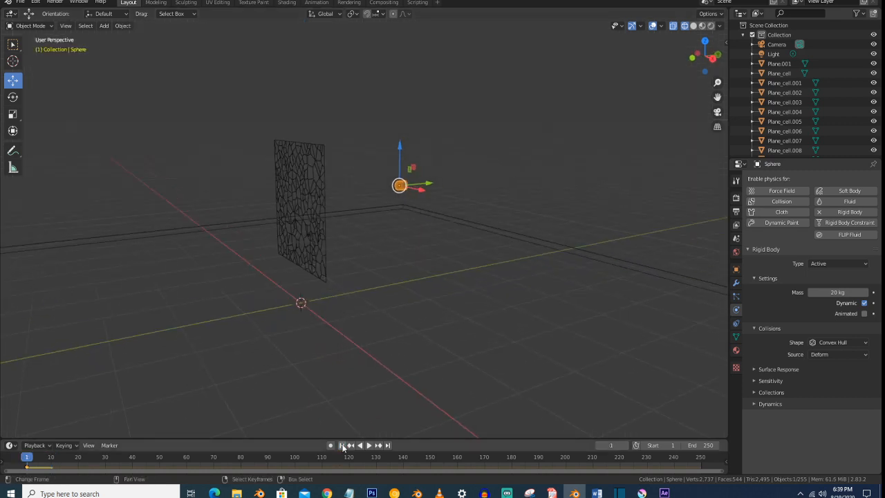
Step: Enable the Animated option in the projectile's rigid body settings
left_click(735, 238)
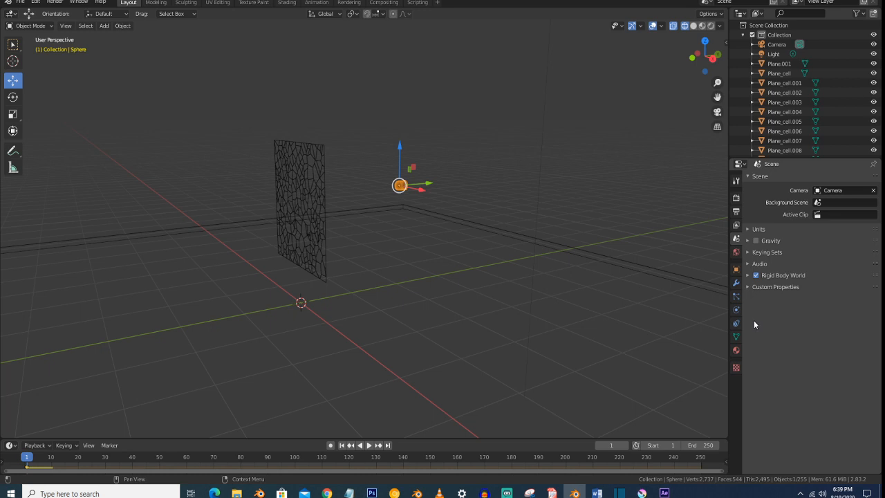
left_click(736, 310)
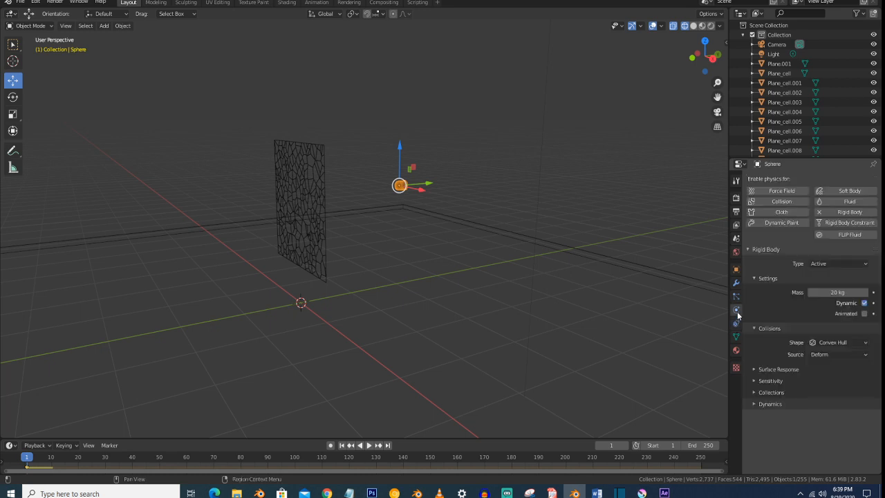
left_click(865, 313)
Step: Play the simulation again to frame 10, switch the viewport to solid shading, and return to frame 1
key("KP_3")
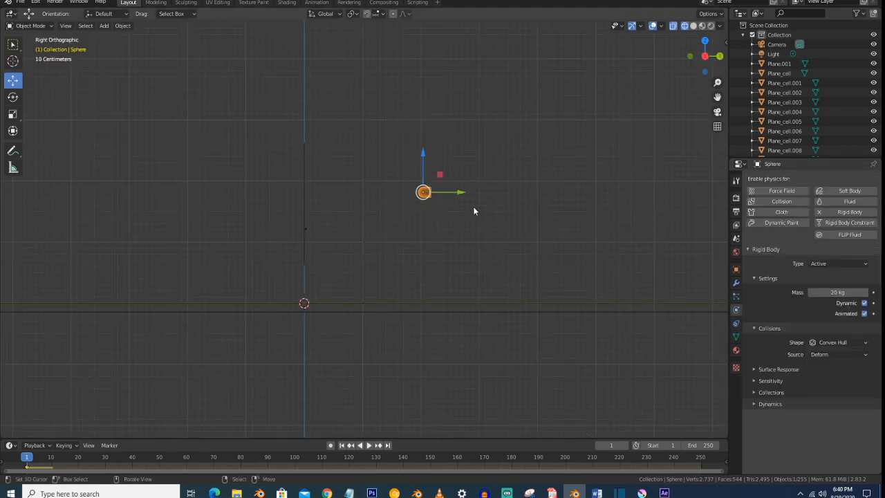
key("space")
key("space")
middle_click_drag(209, 315, 271, 351)
key("z")
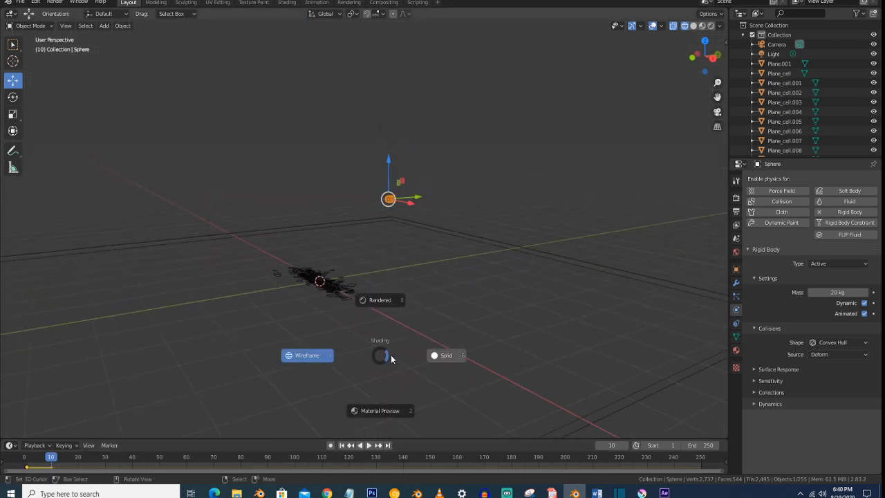
left_click(423, 356)
middle_click_drag(390, 343, 344, 330)
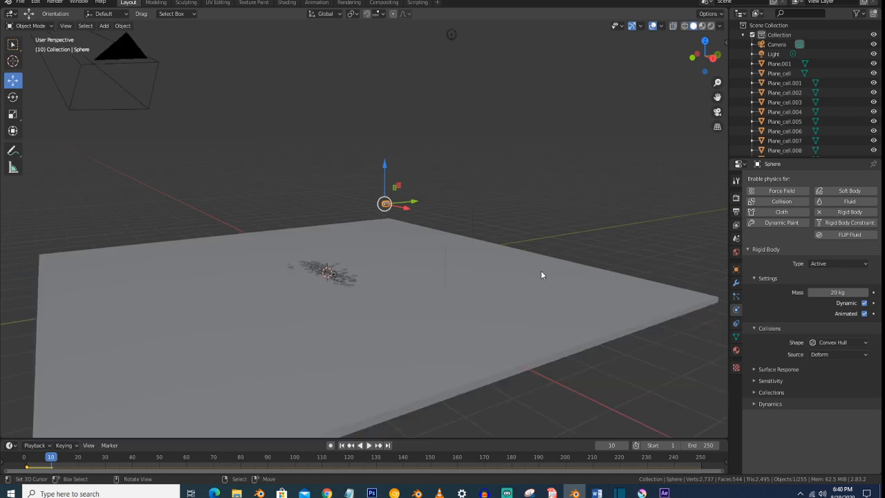
left_click(342, 445)
Step: Select a cell of the fractured plane, play the simulation to check whether the cells hold, and return to frame 1
left_click(333, 227)
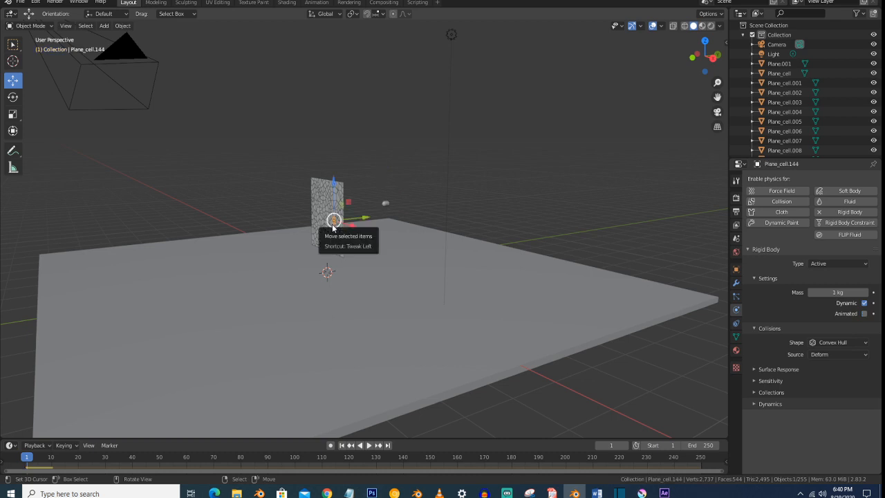
key("space")
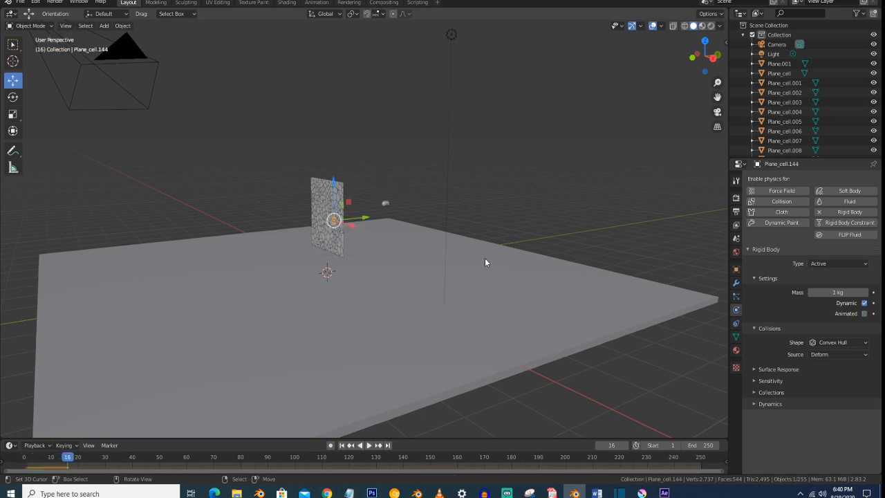
left_click(342, 445)
Step: At frame 10, move the projectile about 1.88 m in negative Y up to the fractured plane and insert a Location keyframe
left_click_drag(384, 250, 354, 241, "alt")
key("KP_3")
left_click(414, 198)
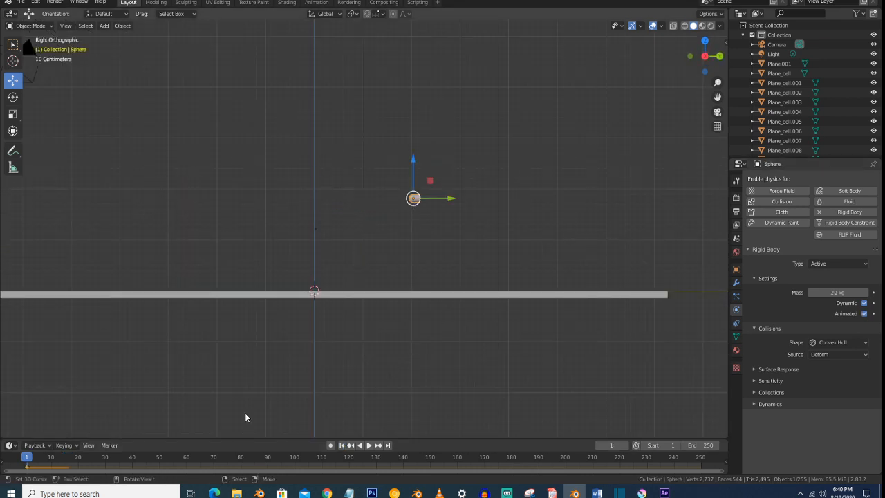
left_click(54, 466)
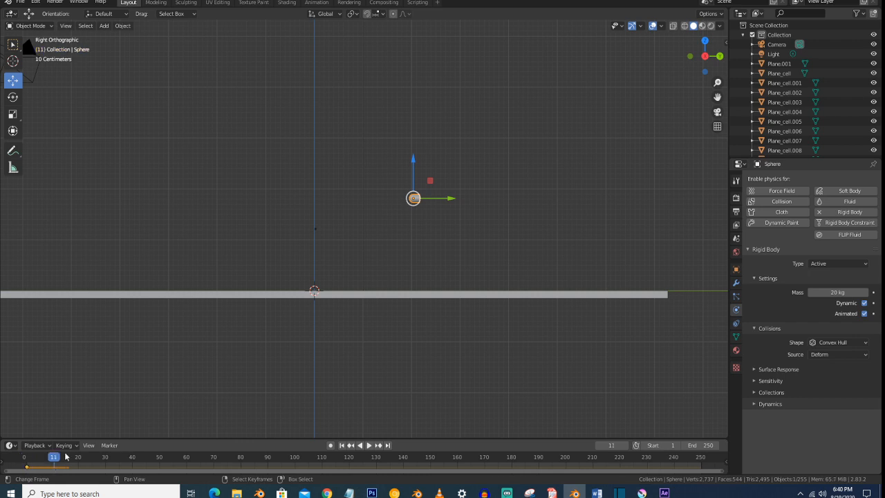
middle_click_drag(198, 334, 256, 312)
key("Left")
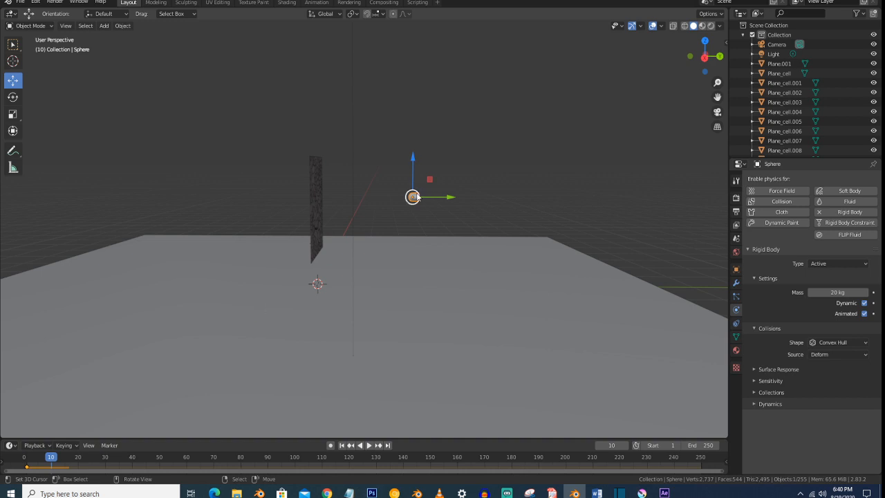
left_click_drag(443, 199, 354, 207)
key("i")
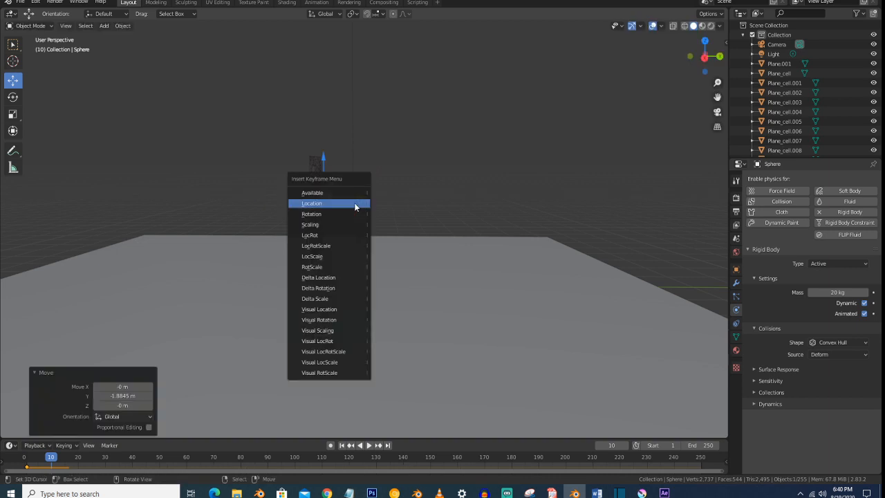
left_click(355, 207)
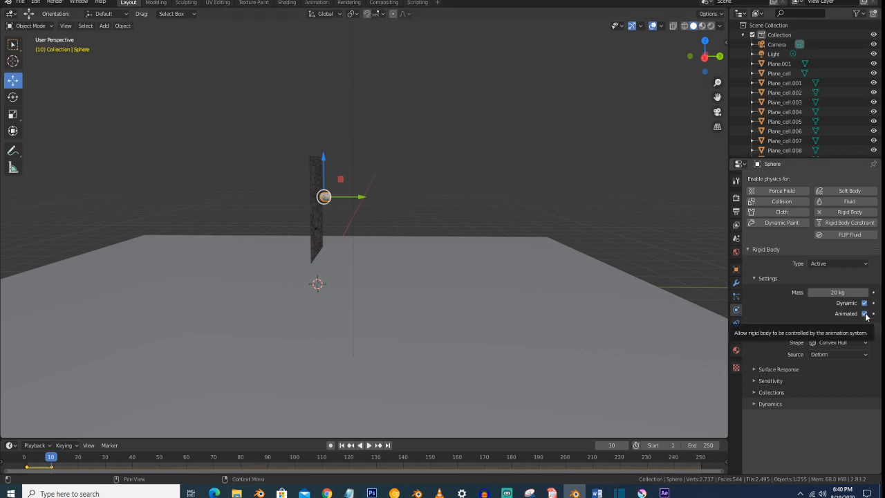
Step: Keyframe the projectile's Animated option as enabled at frame 10 and disabled at frame 11
key("i")
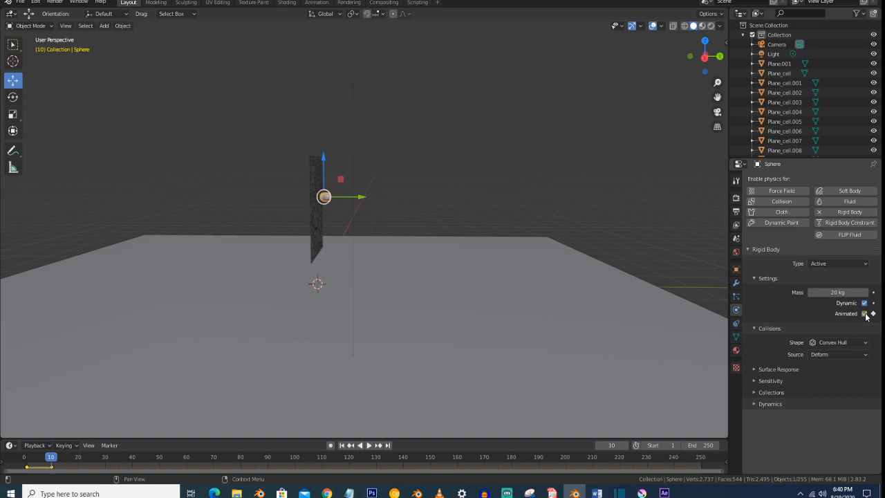
key("Right")
key("i")
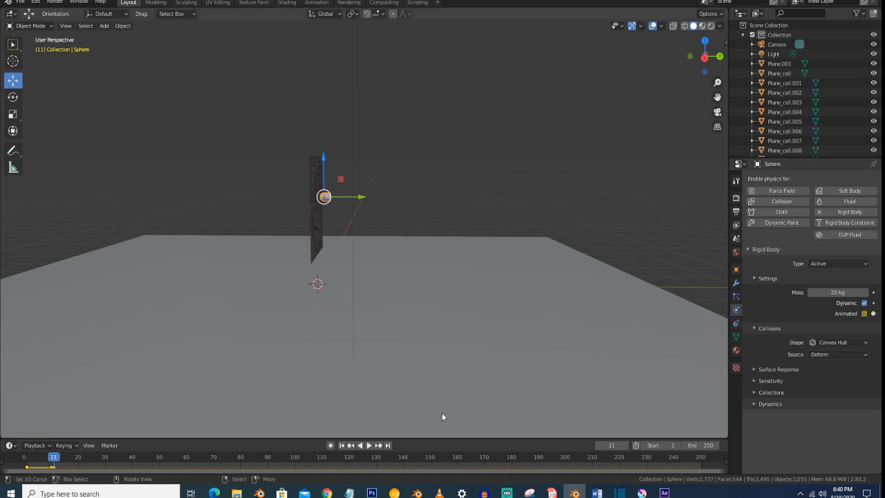
Step: Return to frame 1 and play the simulation to check the projectile's impact on the fractured plane
left_click(342, 446)
middle_click_drag(373, 338, 400, 316)
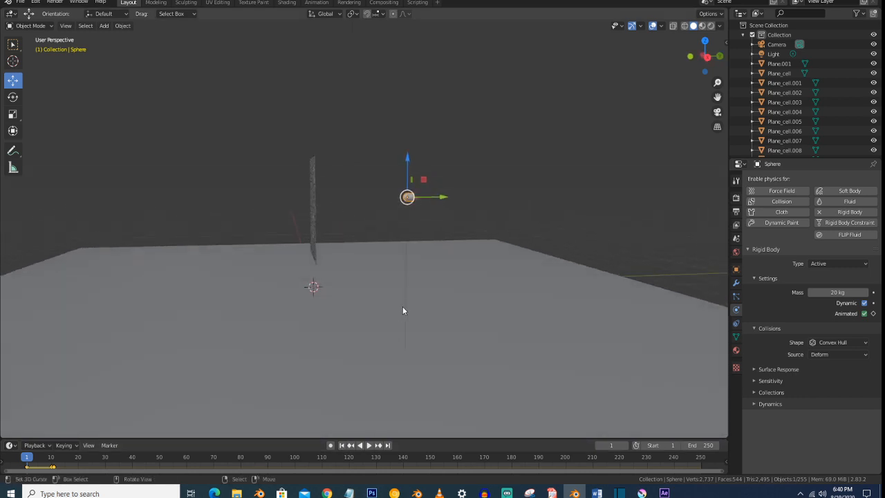
key("space")
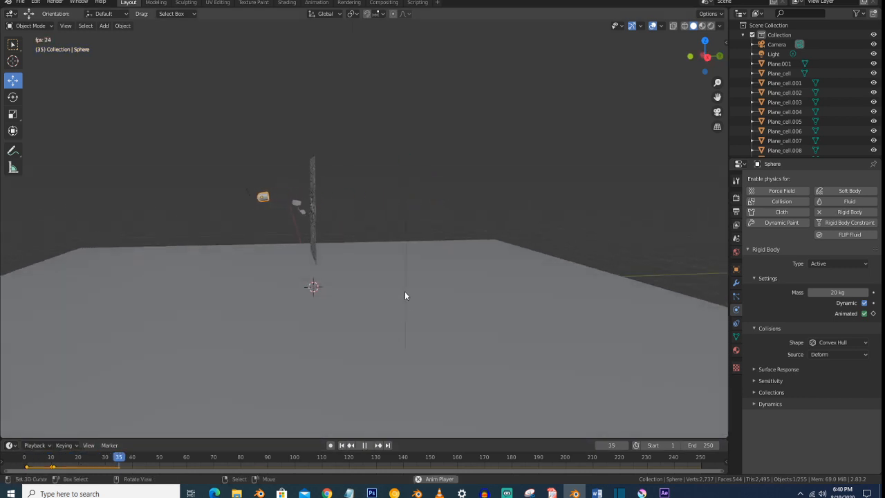
Step: Replay the simulation from frame 1 and examine the projectile breaking through the fractured plane
middle_click_drag(407, 303, 398, 284)
key("space")
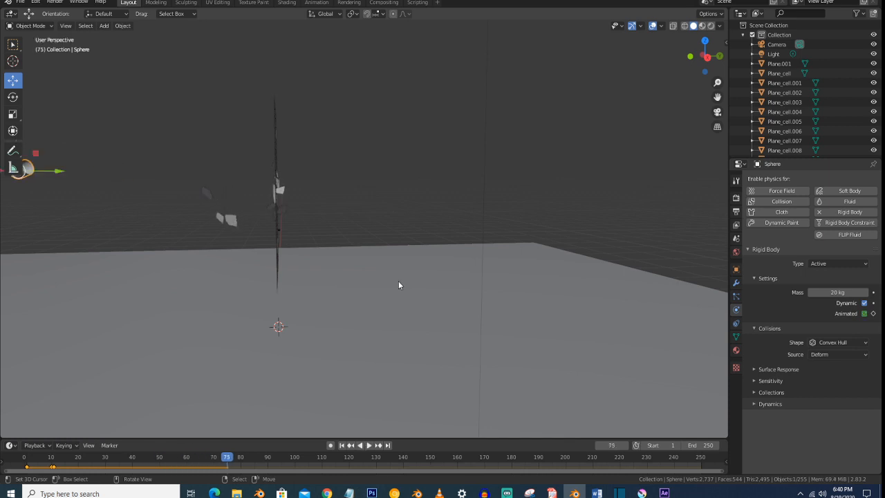
left_click(342, 446)
middle_click_drag(369, 317, 424, 330)
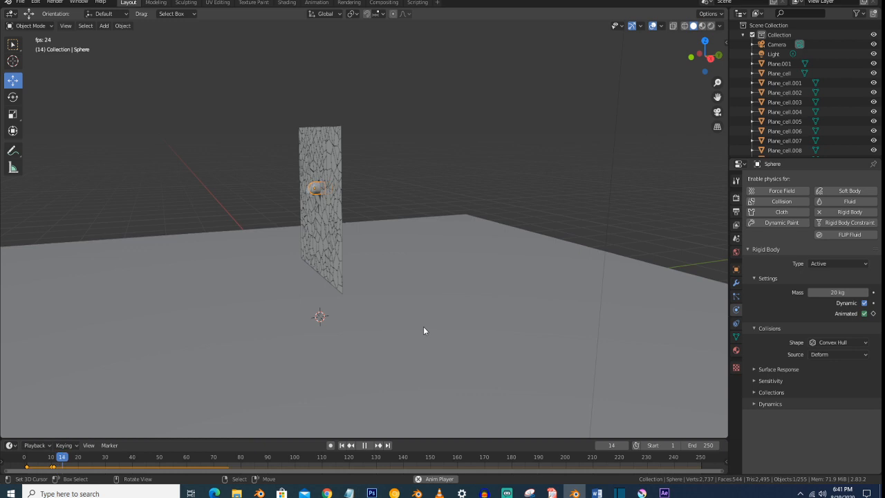
key("space")
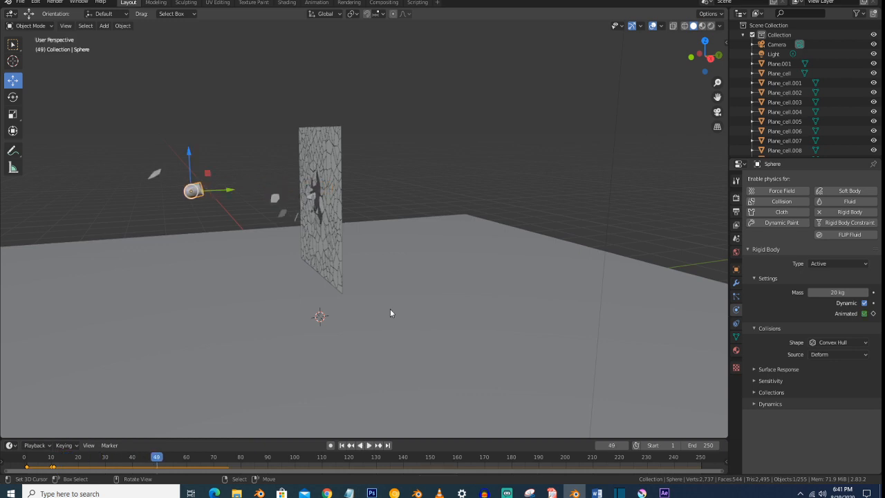
Step: Align the camera to the current view of the fractured plane and fly it backward to widen the framing
mouse_move(386, 306)
middle_mouse_down()
mouse_move(404, 313)
mouse_move(397, 309)
middle_mouse_up()
scroll(397, 309, "up", 2)
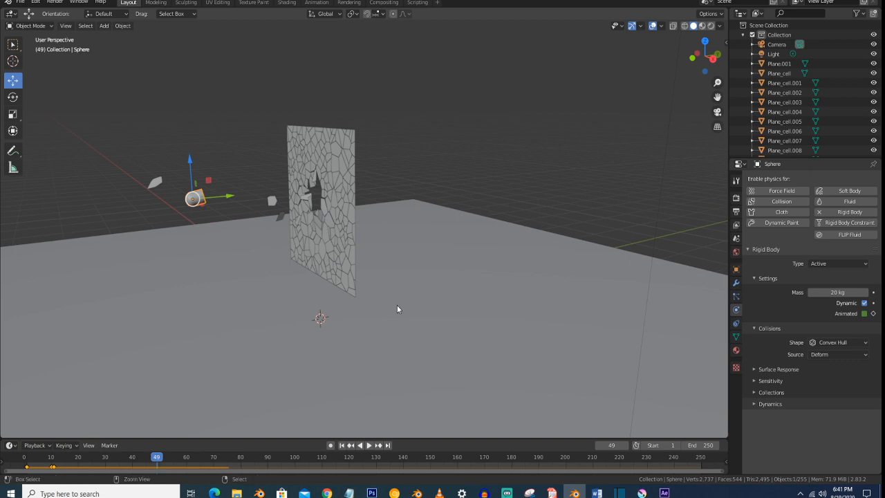
key("ctrl+alt+KP_0")
key("shift+grave")
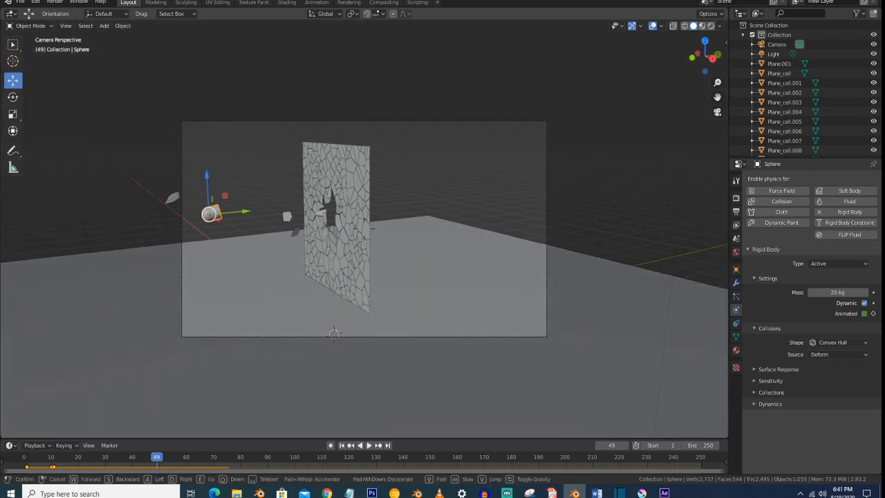
key("s")
left_click(364, 229)
Step: Return to frame 1 and give one cell of the fractured plane a new material with a Glass BSDF surface
middle_click_drag(365, 232, 388, 236)
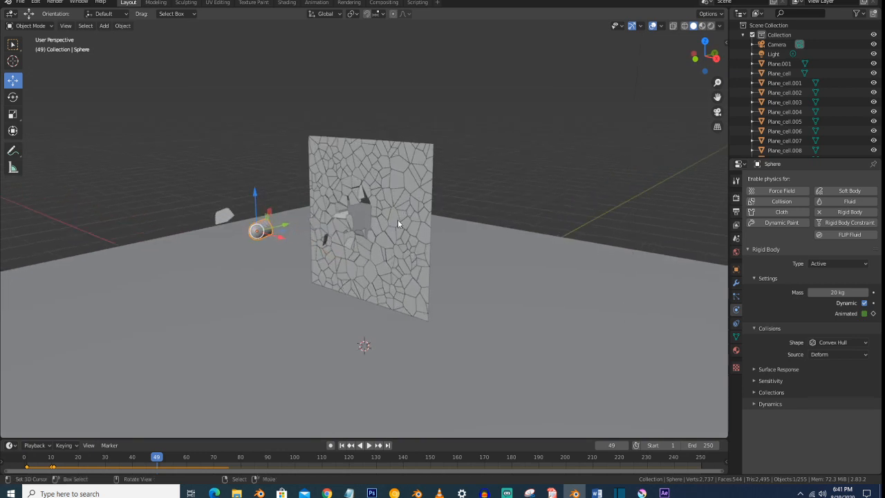
left_click(408, 237)
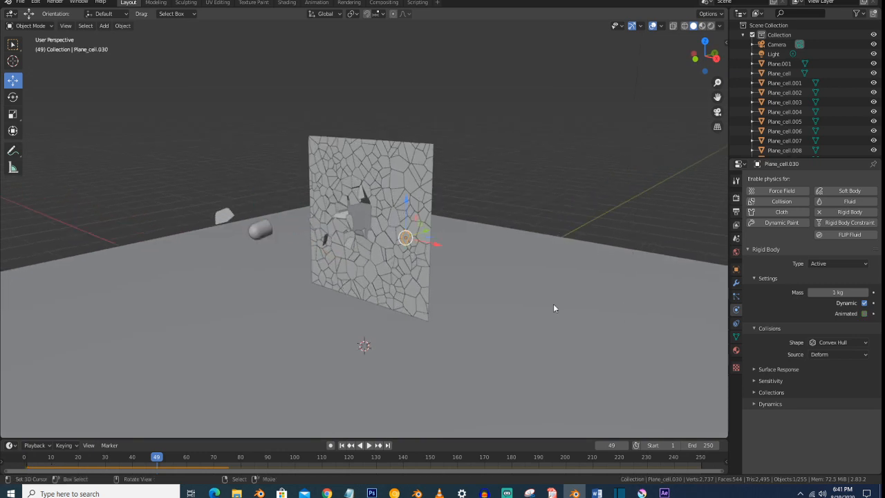
left_click(736, 351)
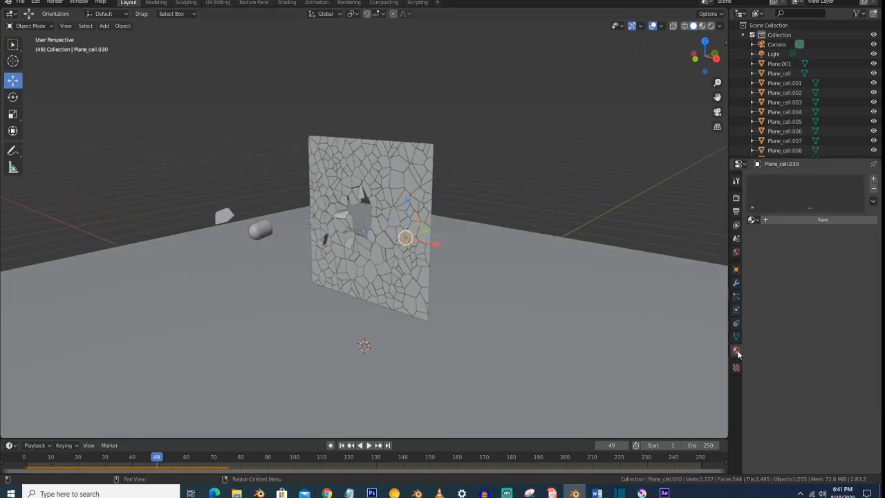
left_click(340, 445)
middle_click_drag(538, 281, 510, 280)
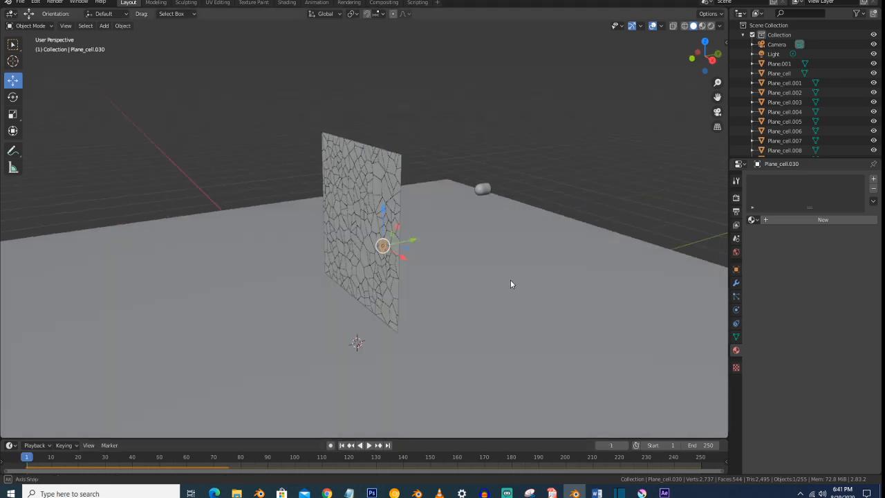
left_click(795, 220)
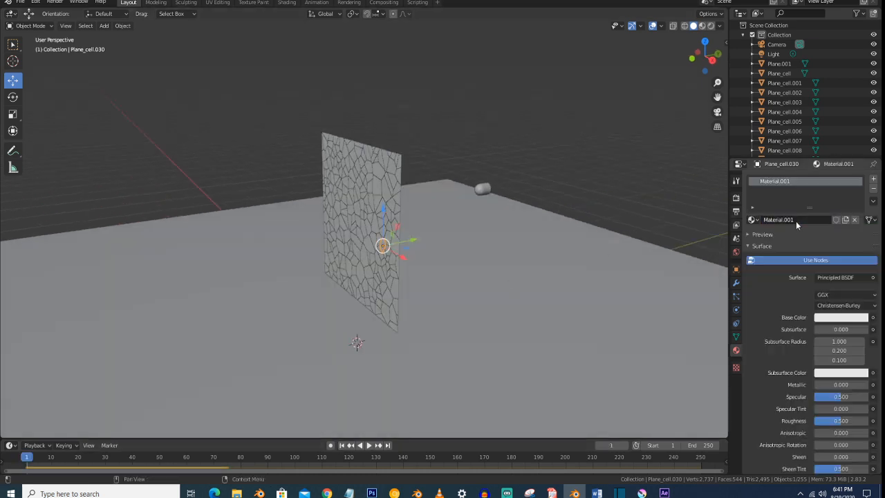
left_click(836, 319)
left_click(847, 277)
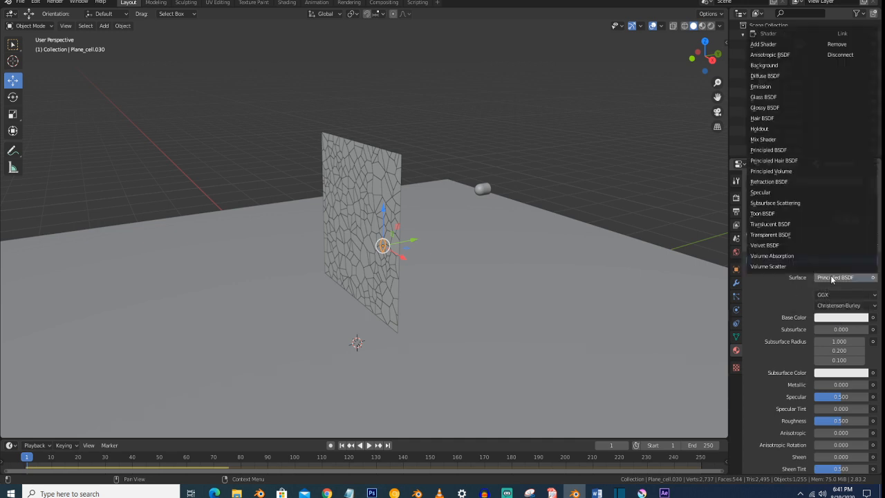
left_click(784, 100)
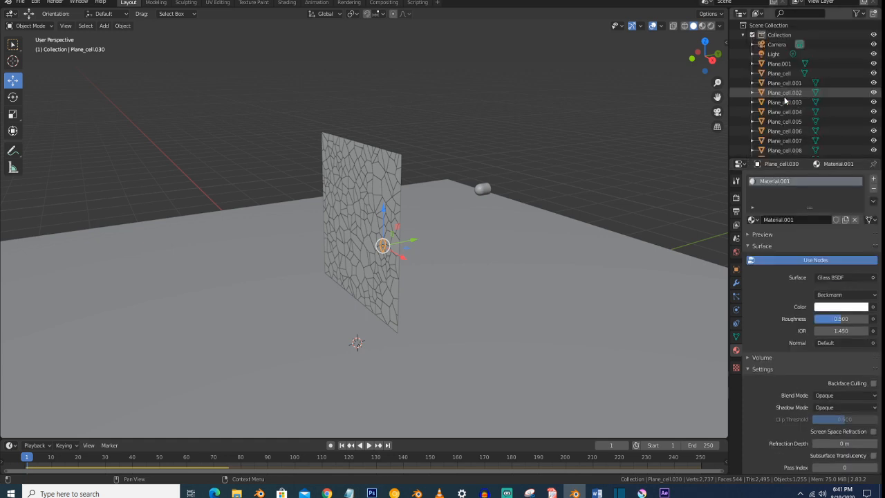
Step: Set the glass material's roughness to 0
key("KP_5")
key("KP_1")
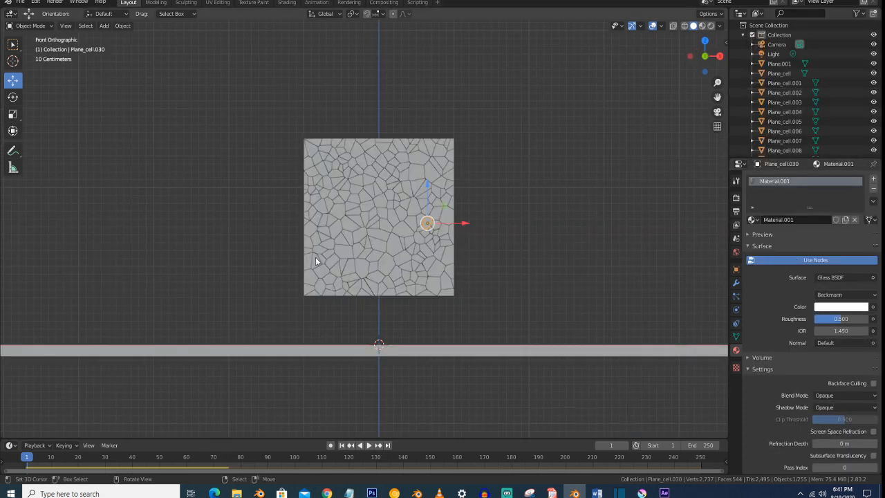
key("BackSpace")
Step: Select all cells of the fractured plane along with the projectile behind them and link the glass material to the selection
left_click_drag(292, 128, 463, 304)
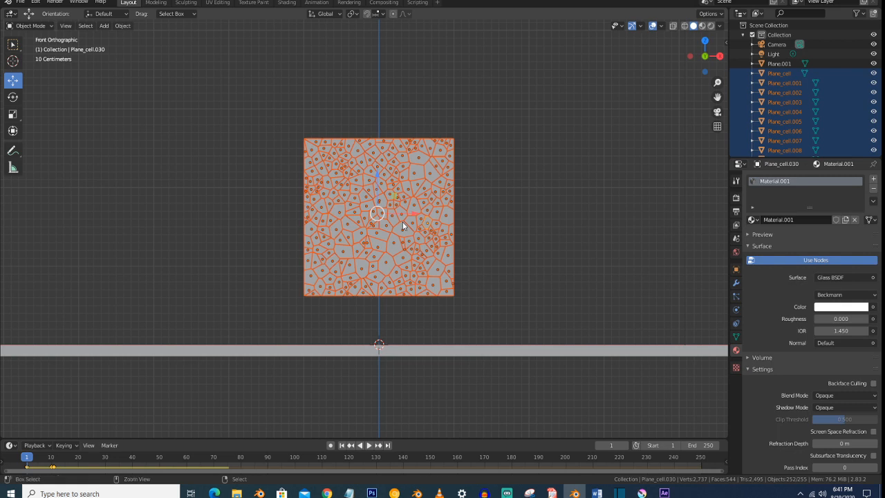
key("ctrl+l")
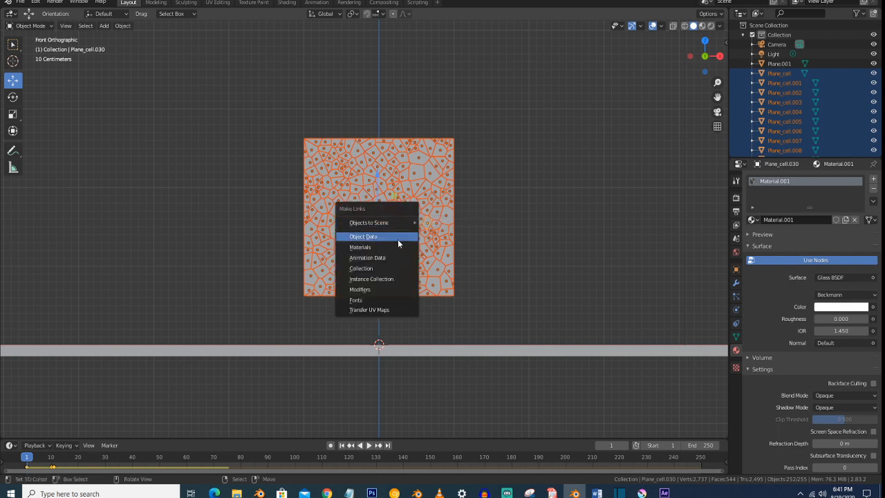
left_click(397, 247)
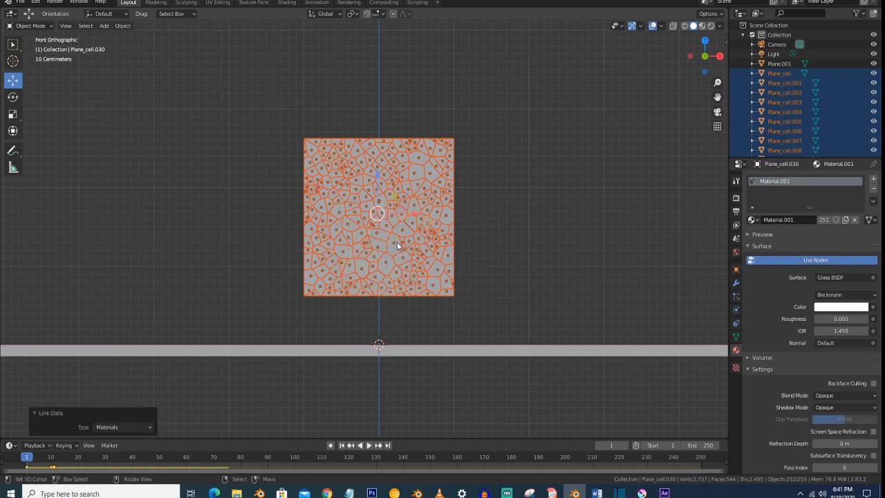
Step: Set the render engine to Cycles and switch the viewport to Rendered shading
middle_click_drag(444, 224, 382, 238)
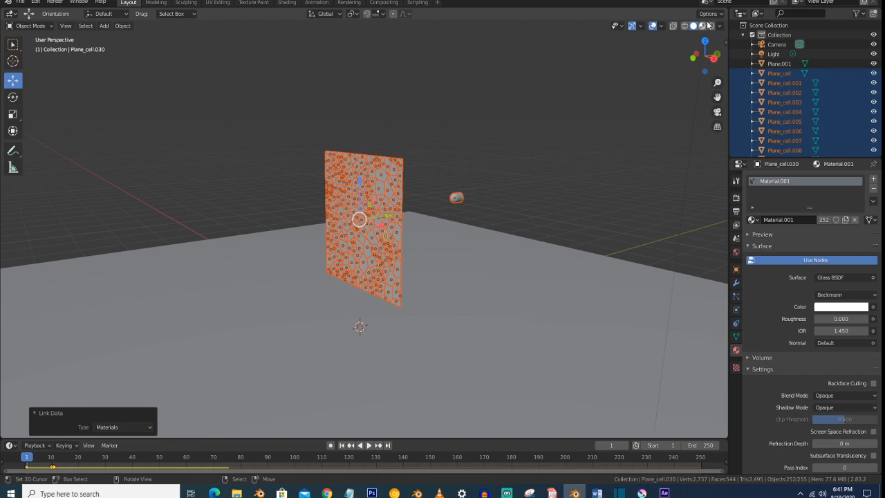
left_click(736, 181)
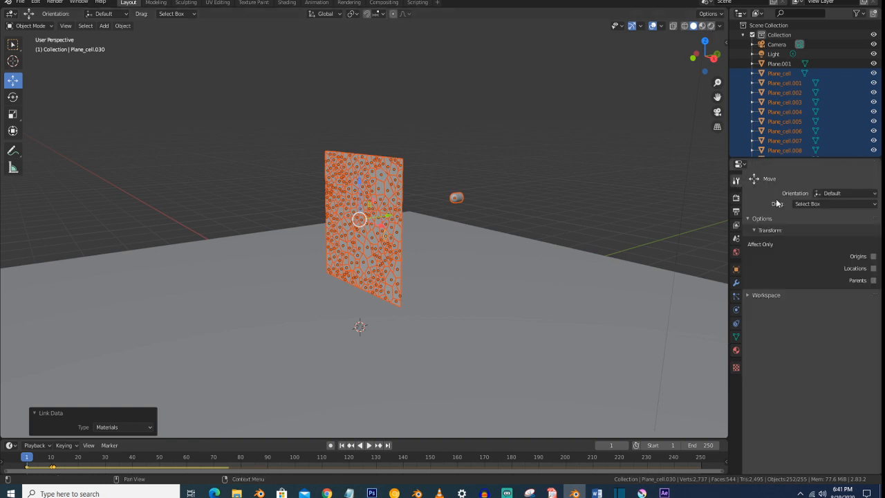
left_click(736, 197)
left_click(845, 179)
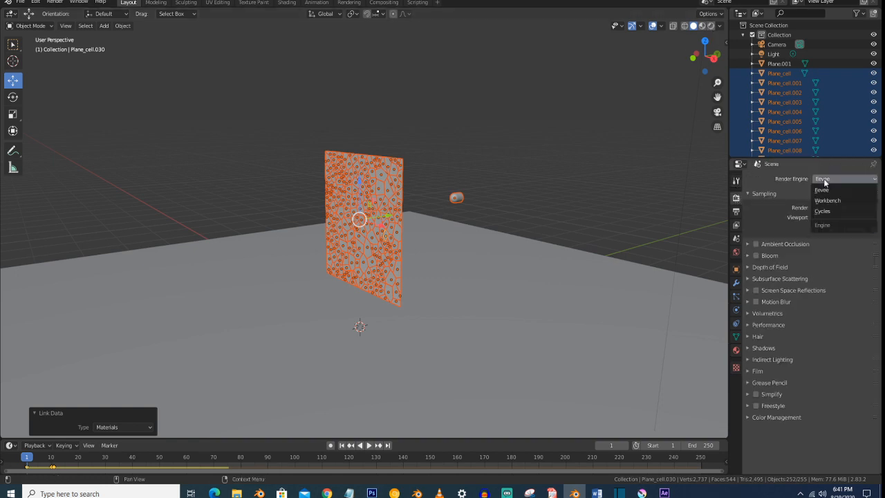
left_click(829, 213)
middle_click_drag(461, 229, 434, 238)
key("z")
left_click(432, 179)
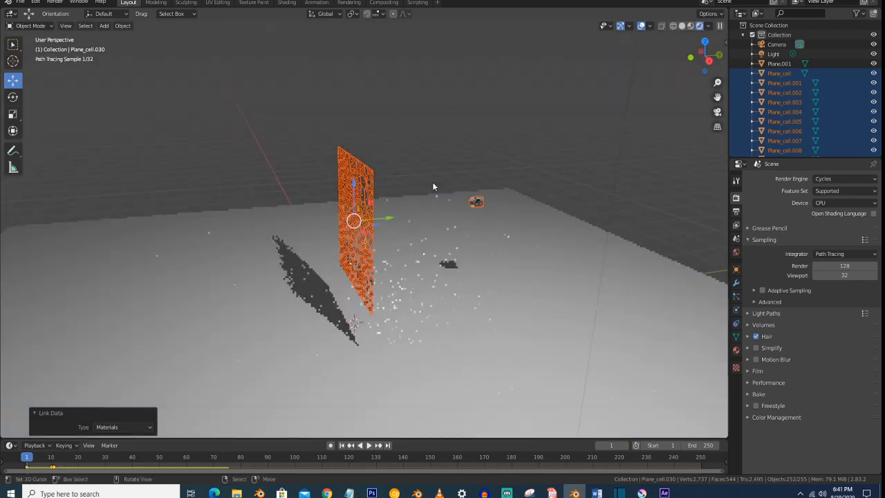
Step: Select the scene light and move it about 4.88 m in negative Y
scroll(408, 186, "down", 3)
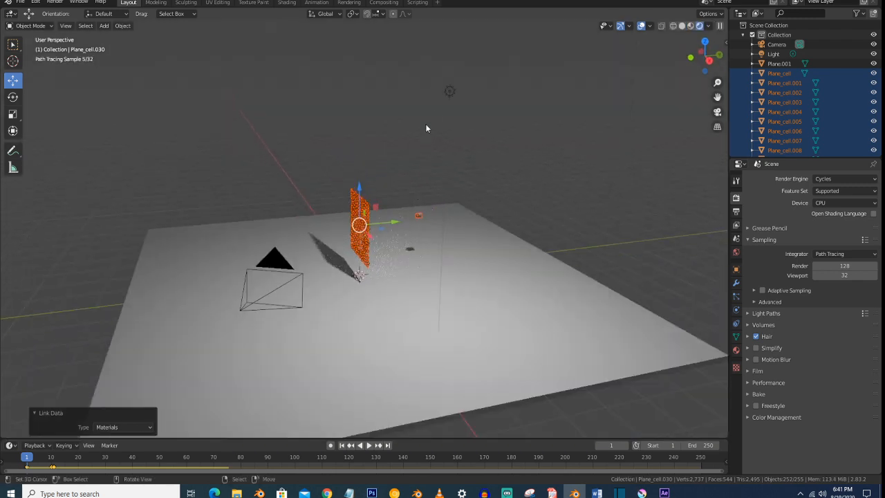
right_click(446, 96)
middle_click_drag(446, 96, 477, 101)
left_click_drag(514, 97, 324, 127)
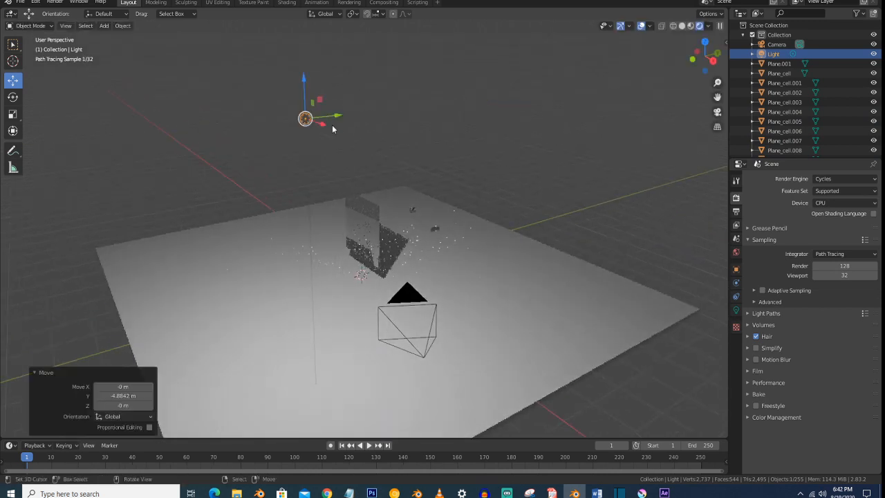
Step: Change the light to an Area light with a Square shape and a size of 5 m
left_click(735, 310)
left_click(860, 219)
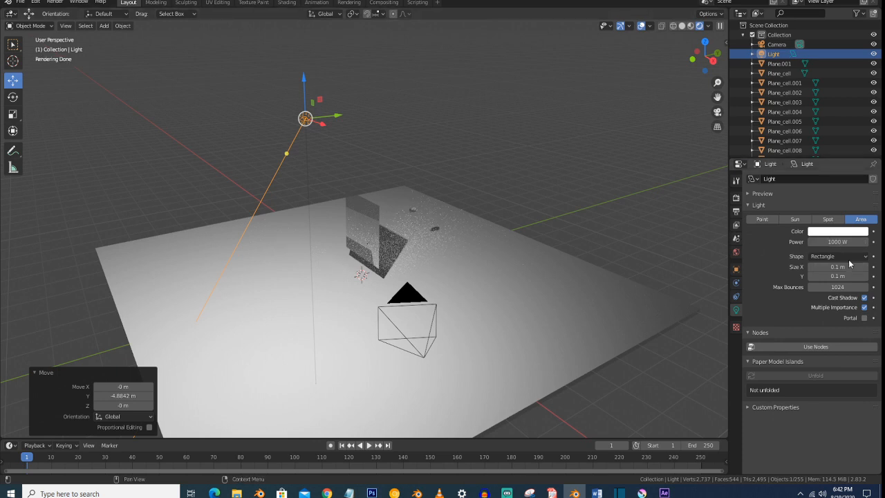
left_click(844, 255)
left_click(839, 268)
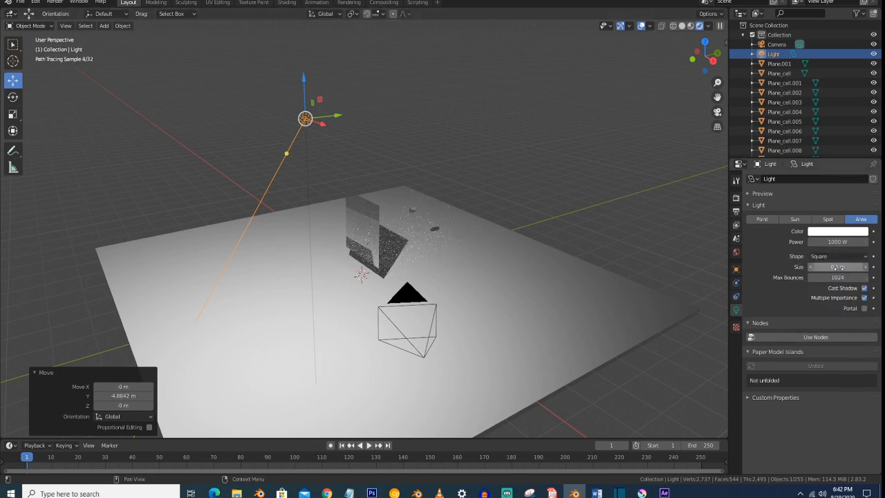
type("5")
key("Return")
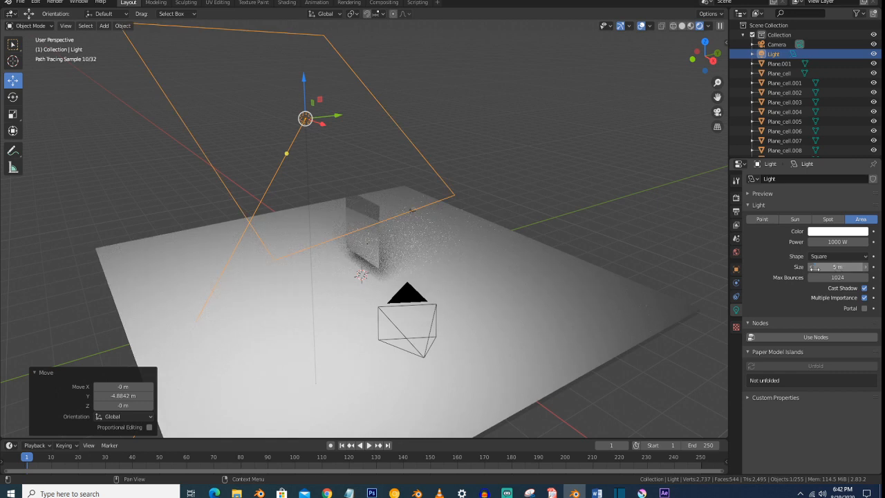
Step: Clear the area light's rotation and rotate it about -41.2° in the right side view toward the fractured plane
key("alt+r")
scroll(241, 228, "down", 3)
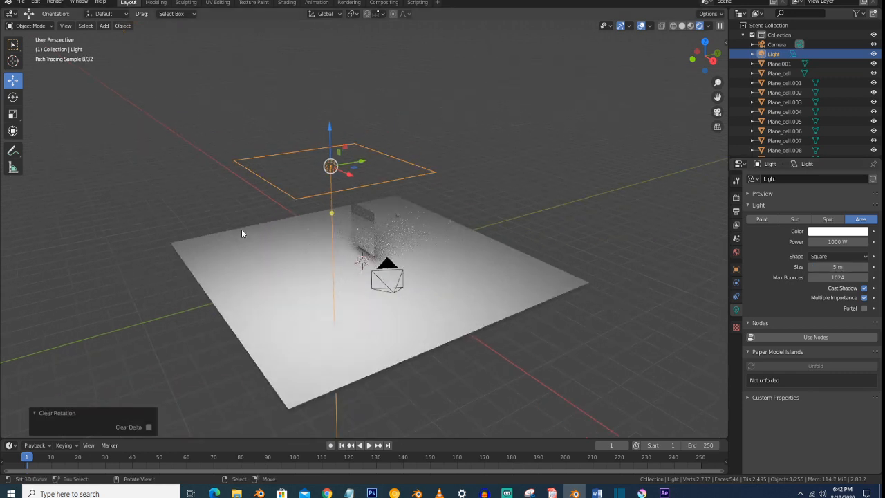
key("KP_3")
key("r")
left_click(313, 184)
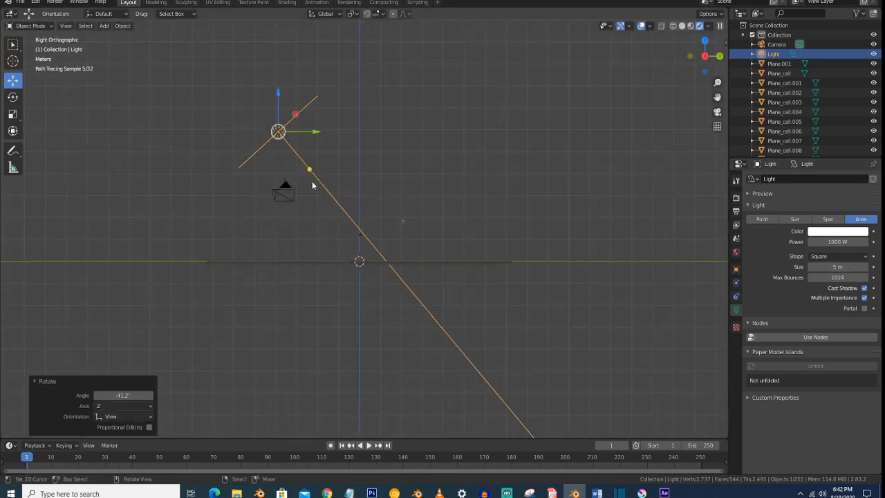
Step: Move the area light about 4.47 m in negative X, roughly in line with the fractured plane
middle_click_drag(307, 196, 377, 228)
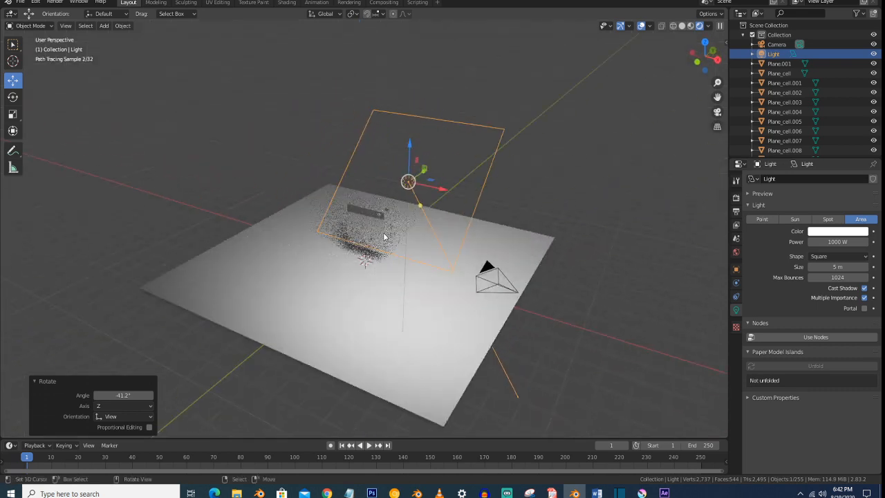
key("KP_1")
left_click_drag(492, 139, 398, 139)
Step: Try different power values for the area light and check the lighting on the floor
left_click(828, 242)
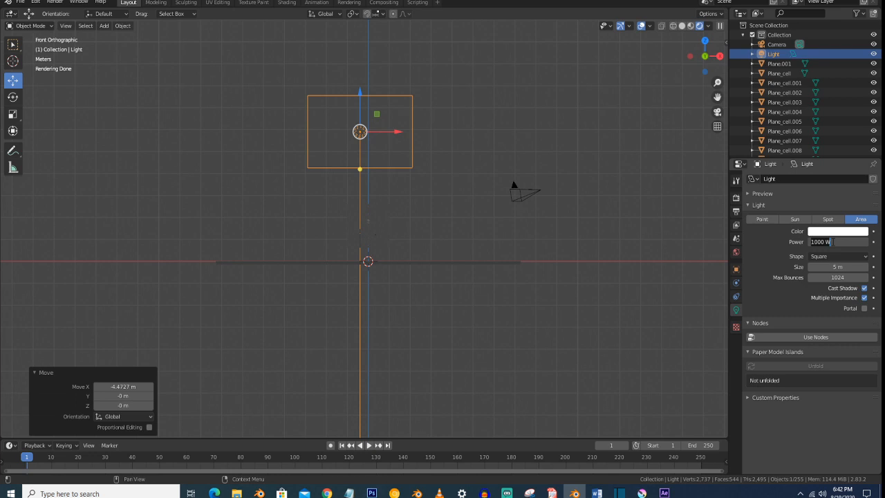
key("Return")
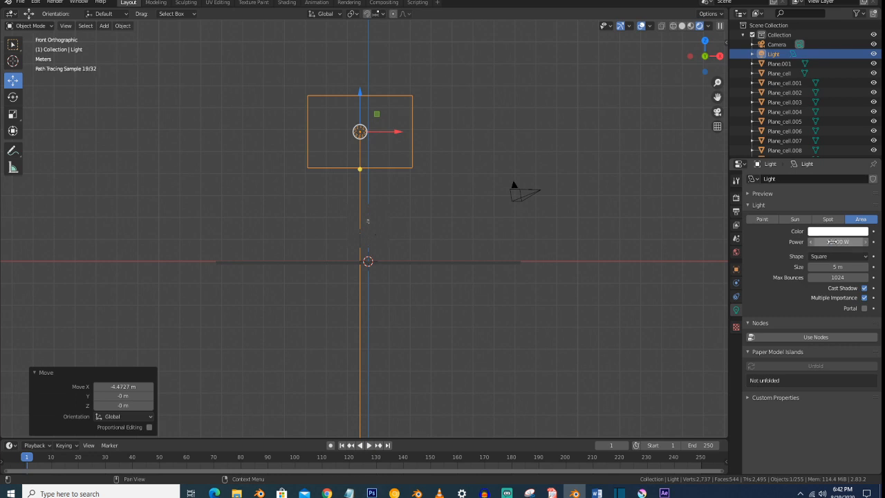
mouse_move(422, 293)
middle_mouse_down()
mouse_move(370, 277)
mouse_move(363, 239)
middle_mouse_up()
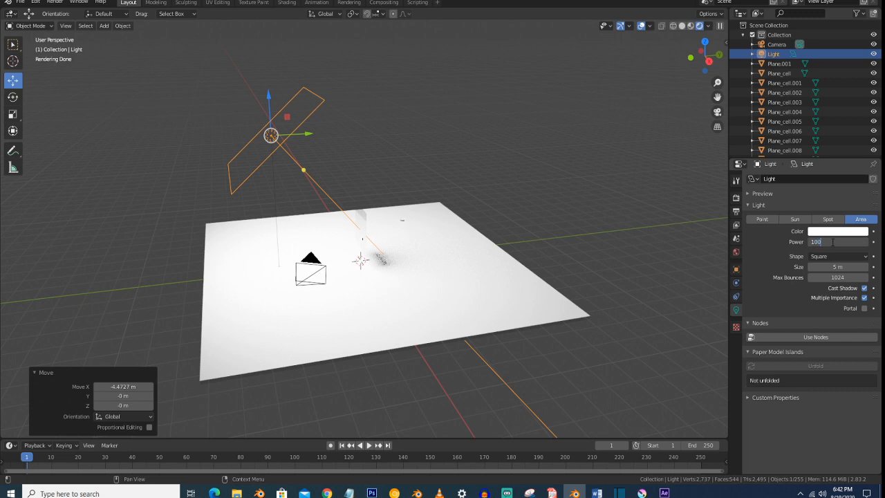
key("Return")
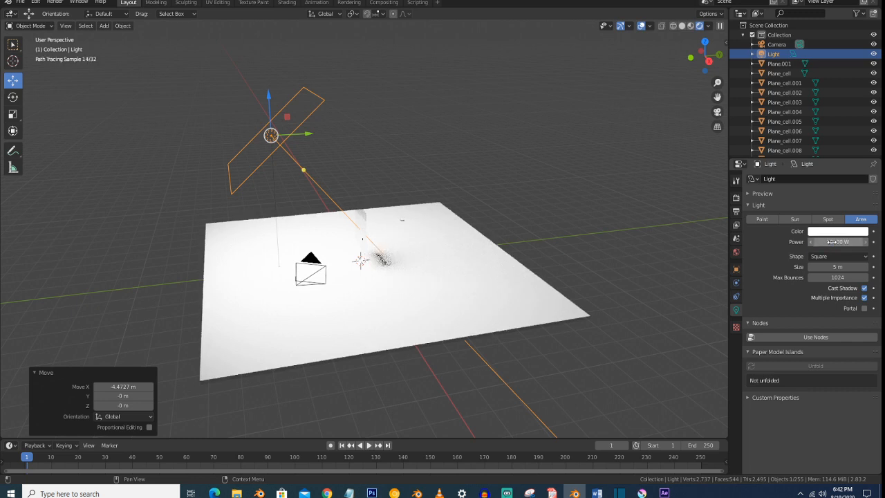
key("Return")
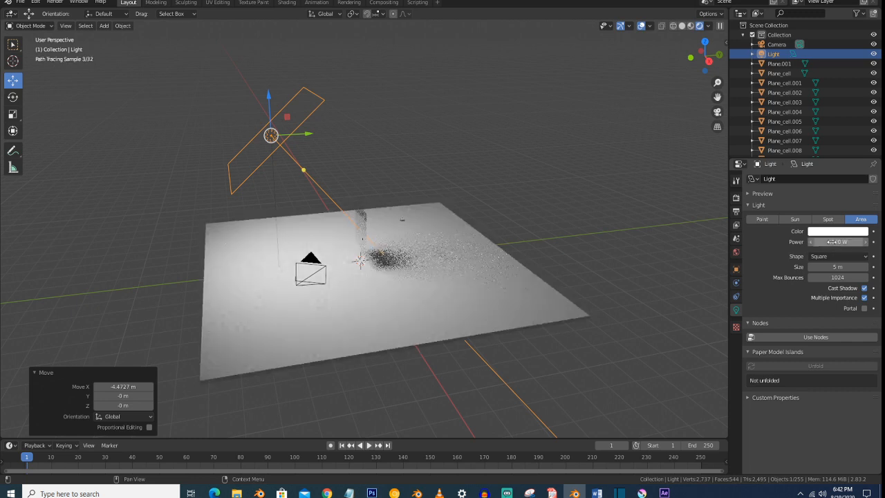
Step: Set the area light's power to 5000 W
left_click(833, 242)
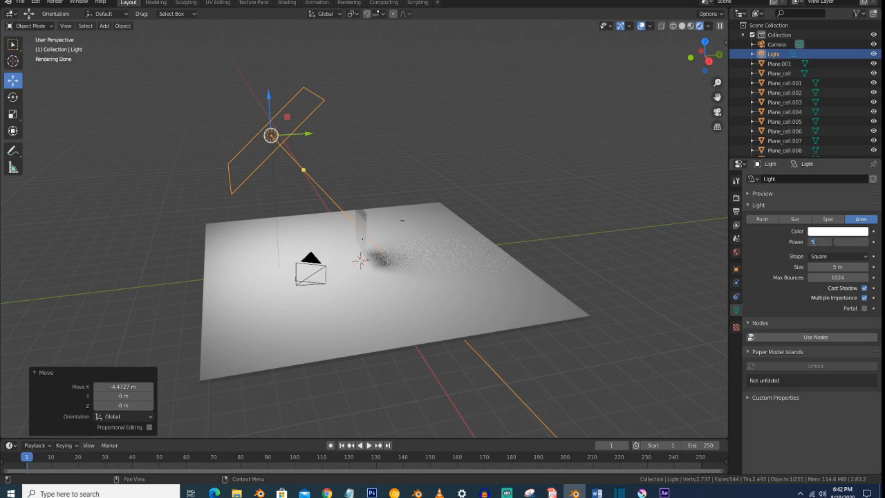
type("5000")
key("Return")
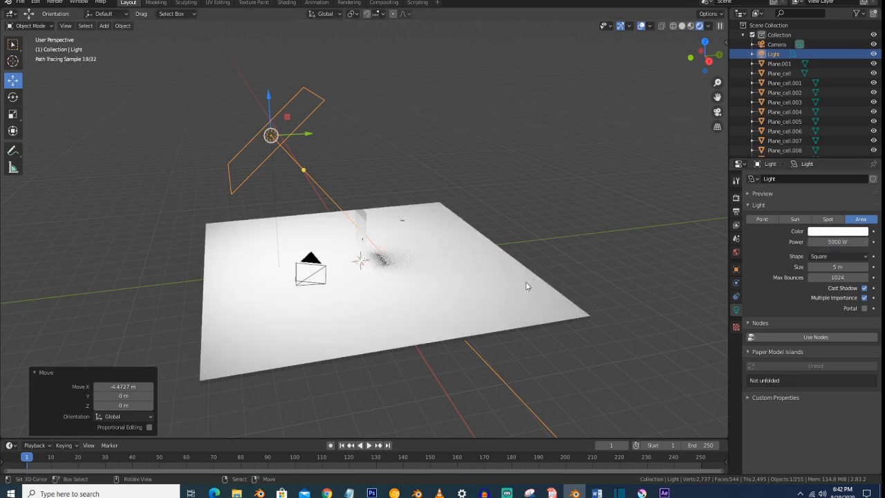
Step: Give the floor plane a new material with roughness 1.000 and a light tan base color
scroll(525, 281, "up", 4)
left_click(468, 306)
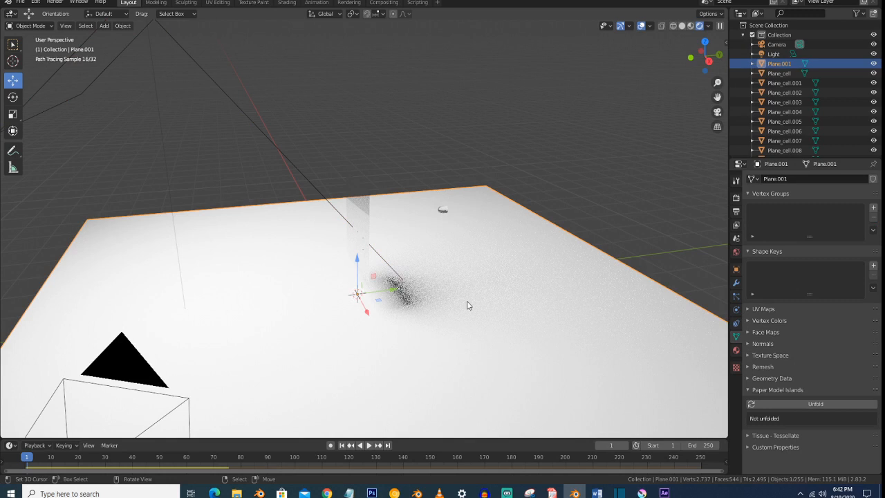
scroll(468, 307, "down", 3)
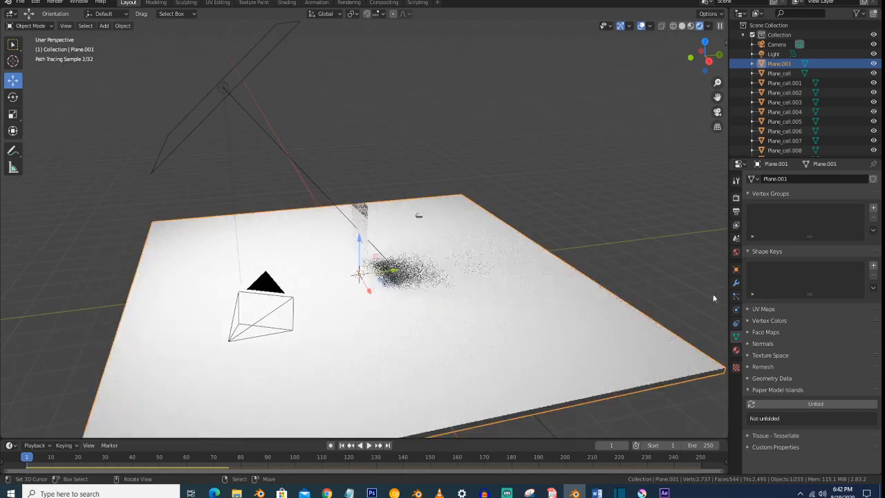
left_click(736, 350)
left_click(794, 211)
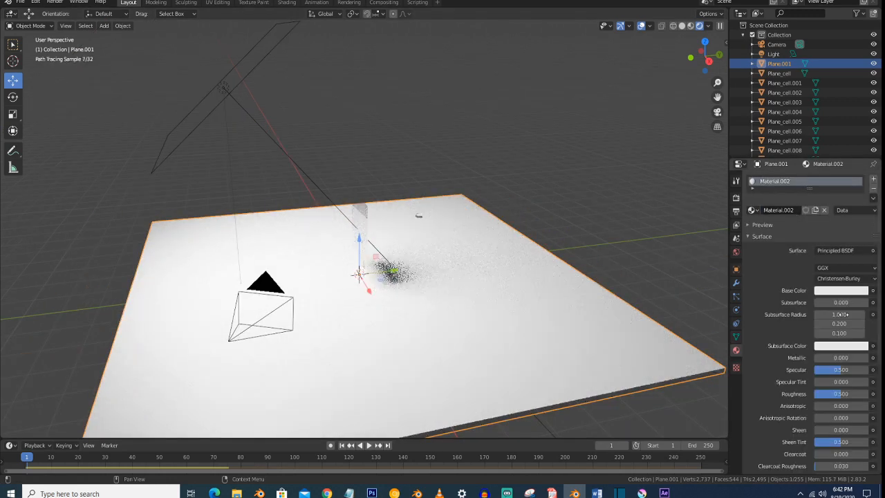
left_click_drag(839, 394, 867, 394)
left_click(831, 290)
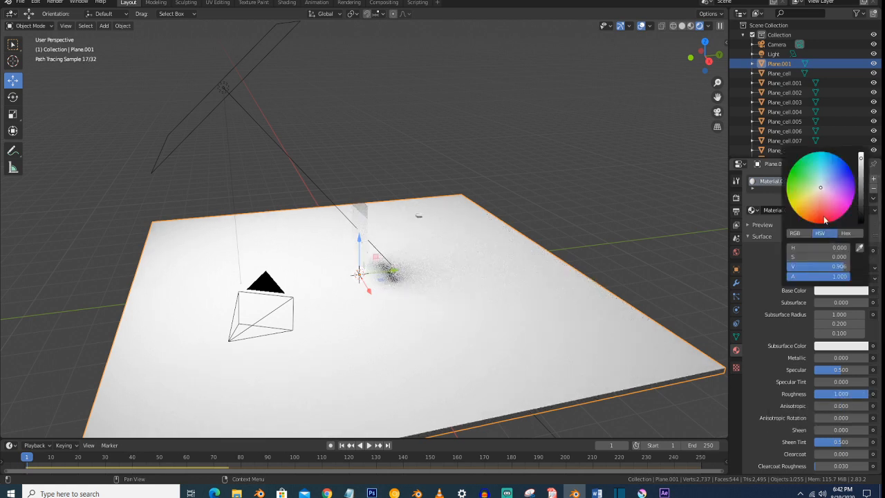
left_click(815, 200)
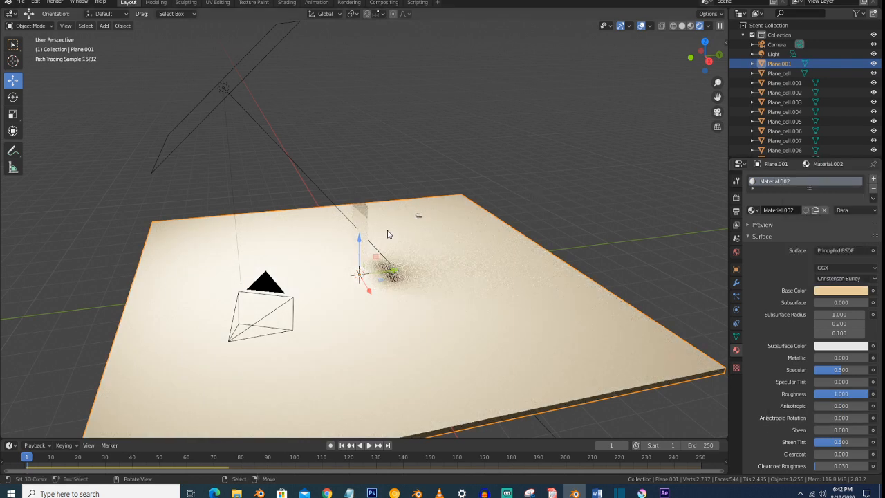
Step: Change the color of the glass shards' shared Glass BSDF material to light cyan
left_click(356, 225)
left_click(365, 220)
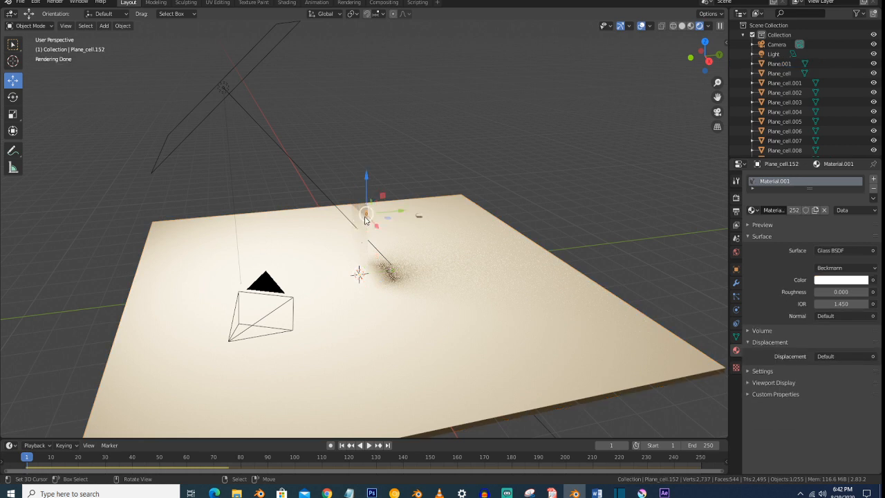
left_click(822, 280)
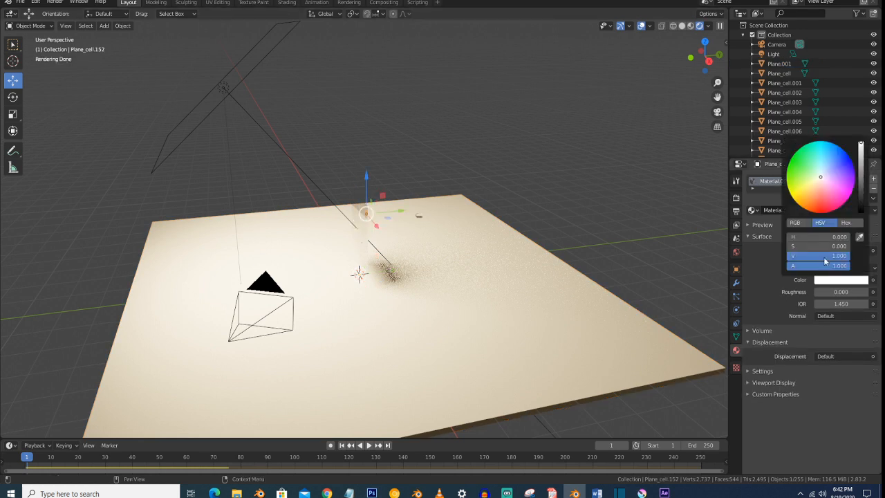
left_click(823, 166)
scroll(483, 214, "up", 4)
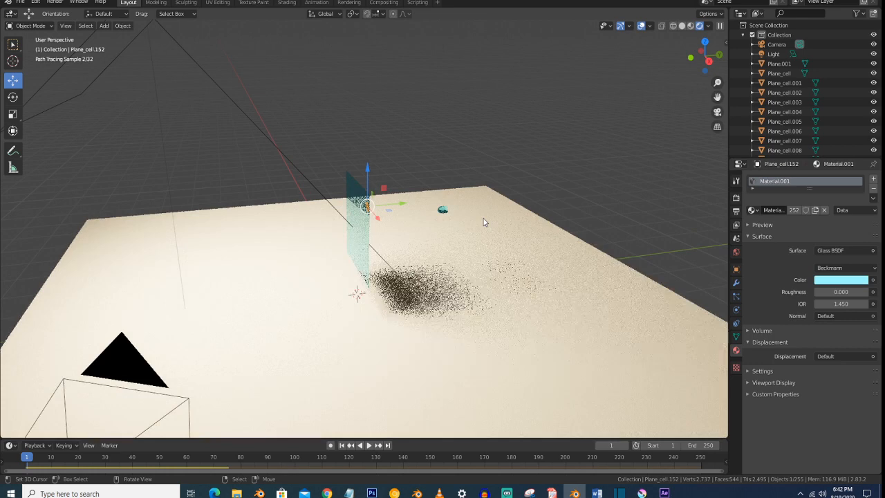
Step: Enter Edit Mode on the projectile and grow the selection to cover its entire mesh
left_click(442, 210)
key("Tab")
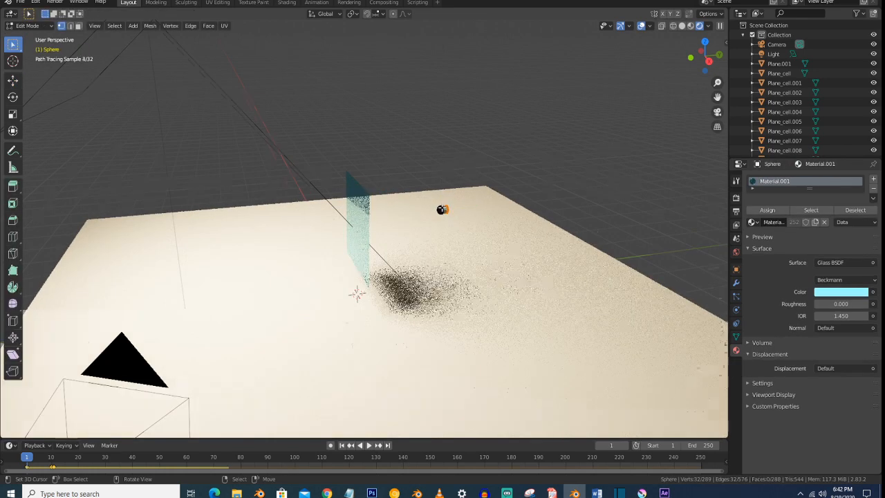
scroll(491, 201, "up", 3)
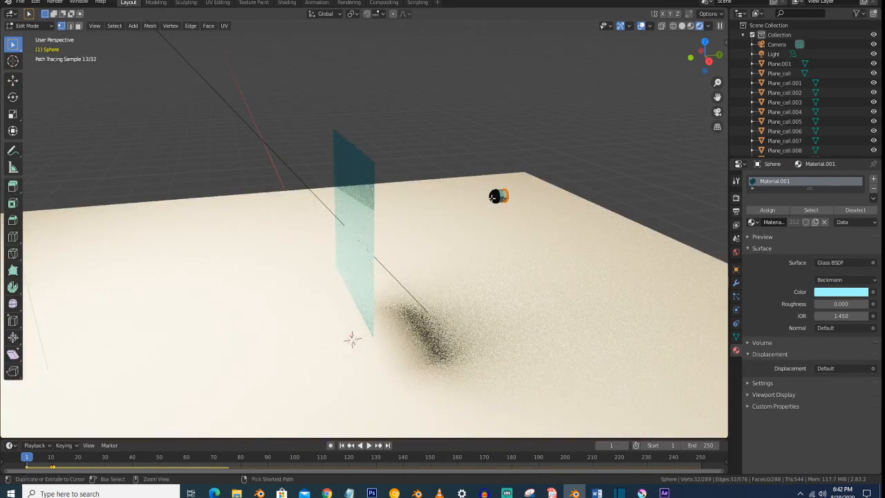
key("ctrl+KP_Add")
key("ctrl+KP_Add")
key("ctrl+KP_Add")
key("ctrl+KP_Add")
key("ctrl+KP_Add")
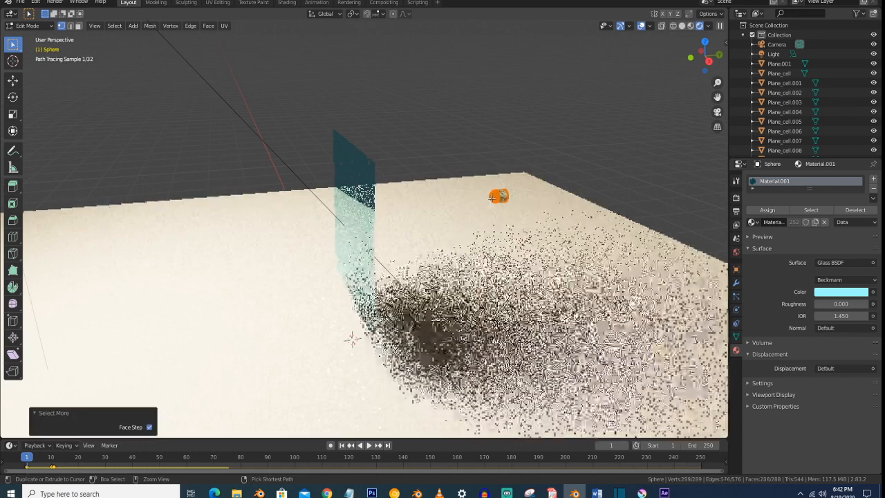
Step: Add a second material with an orange base color to the projectile and assign it to the selected faces
left_click(873, 180)
left_click(799, 244)
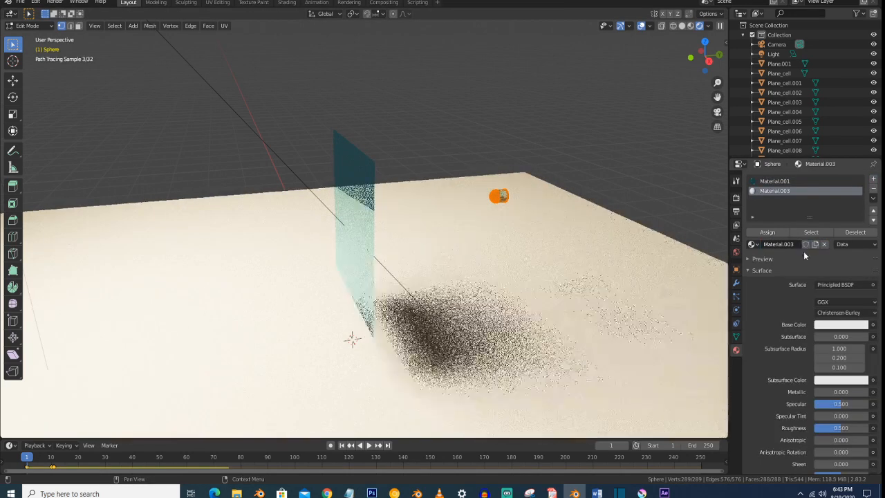
left_click(843, 325)
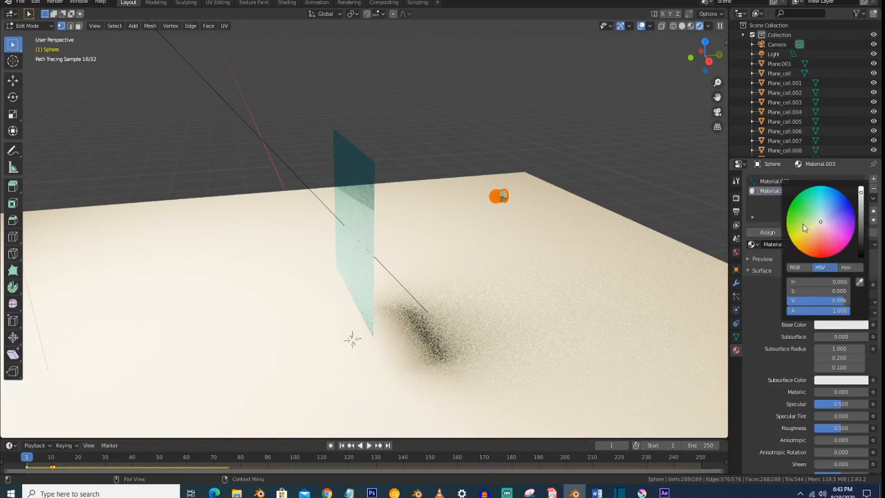
left_click(810, 241)
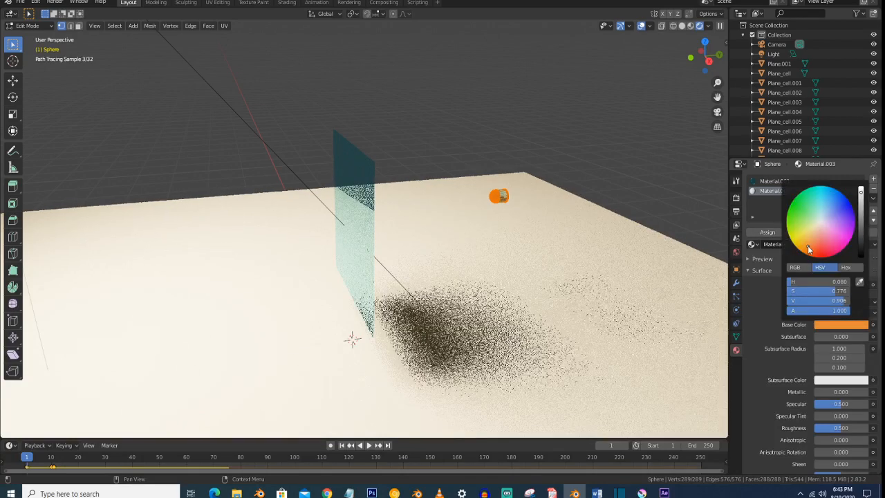
left_click(768, 233)
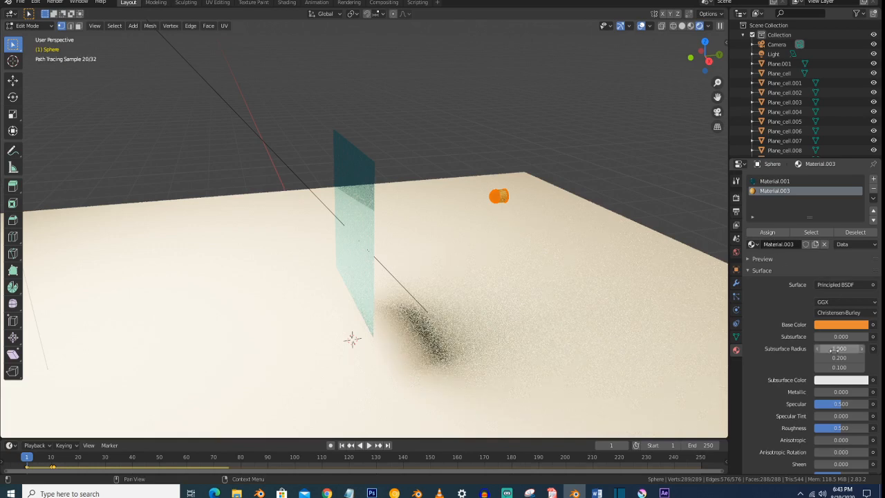
Step: Set the projectile material's metallic to 0.850 and roughness to 0.000, returning to Object Mode
scroll(832, 356, "down", 3)
left_click_drag(822, 335, 860, 334)
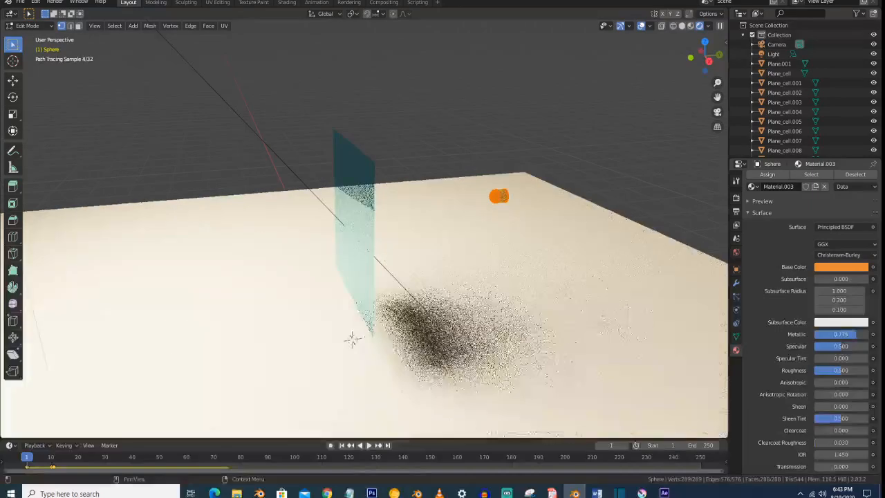
key("Tab")
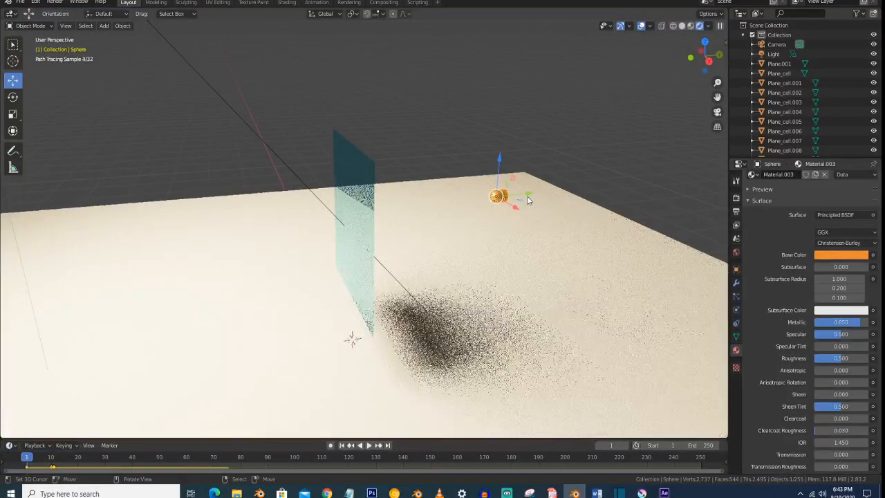
left_click_drag(839, 358, 811, 358)
Step: Play the simulation up to frame 44 and examine the impact through the camera view
scroll(497, 247, "up", 2)
key("space")
scroll(497, 247, "down", 5)
key("space")
key("KP_0")
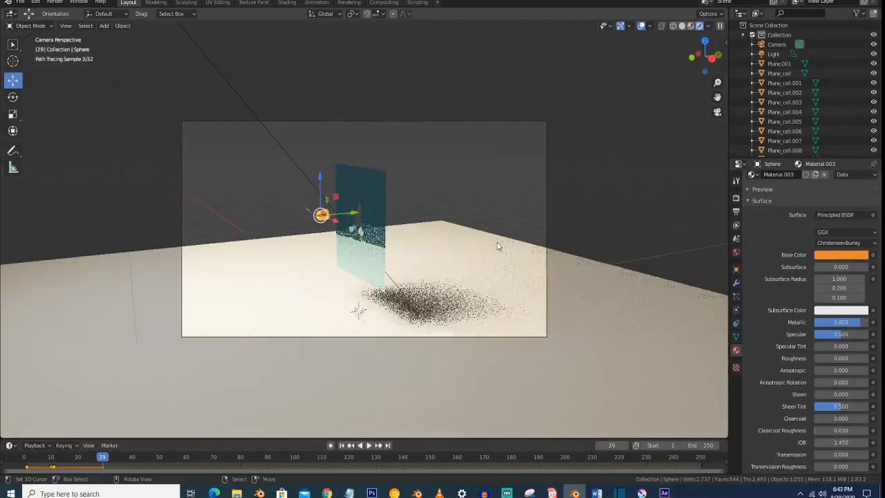
scroll(496, 247, "up", 2)
key("space")
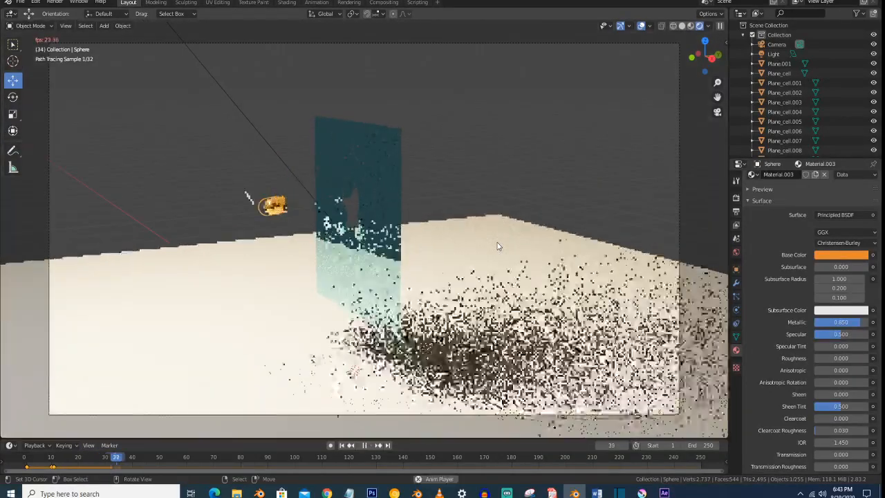
key("space")
scroll(497, 246, "down", 2)
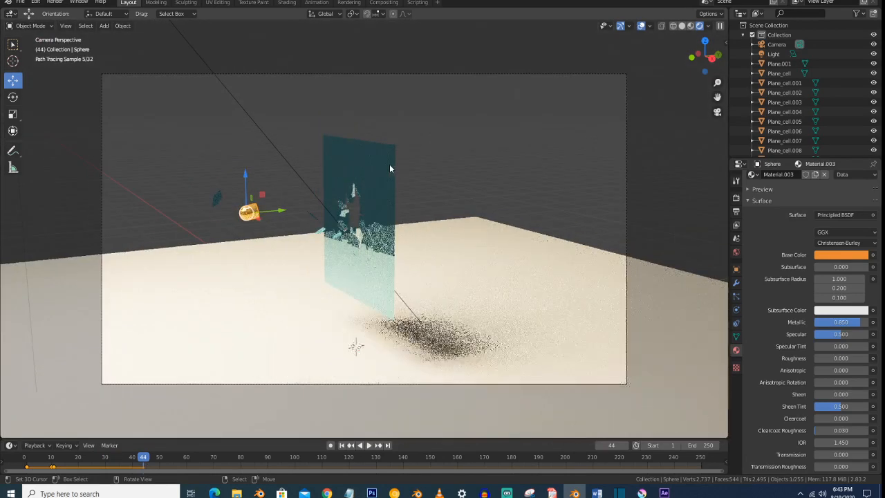
Step: Try a black world background, then brighten the background color to a light gray with value 0.853
left_click(390, 164)
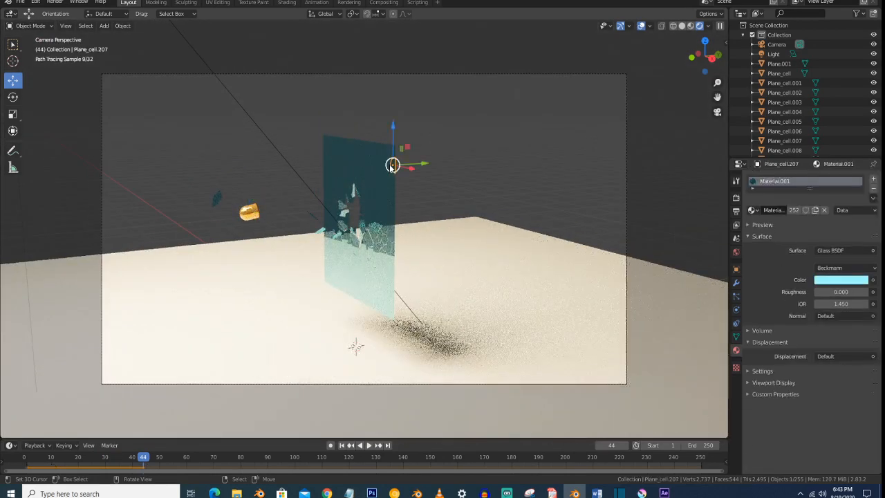
left_click(736, 256)
left_click(836, 236)
left_click_drag(860, 161, 860, 169)
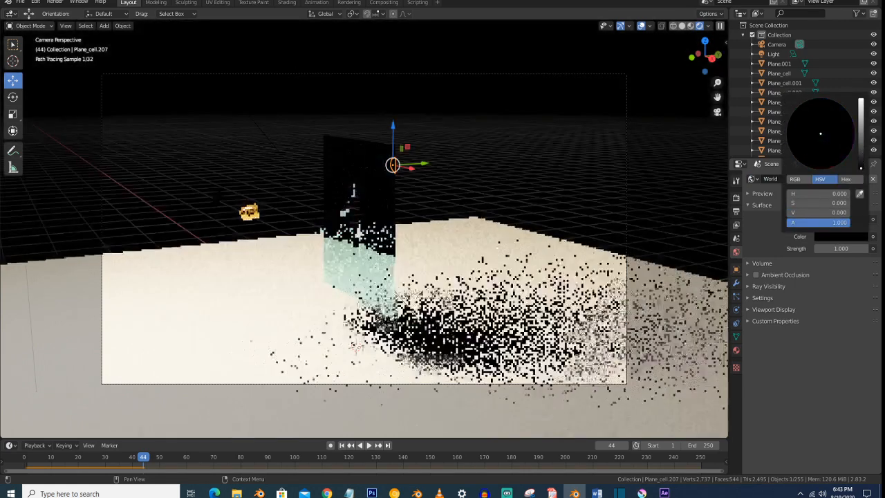
mouse_move(862, 114)
left_mouse_down()
mouse_move(860, 103)
mouse_move(860, 112)
left_mouse_up()
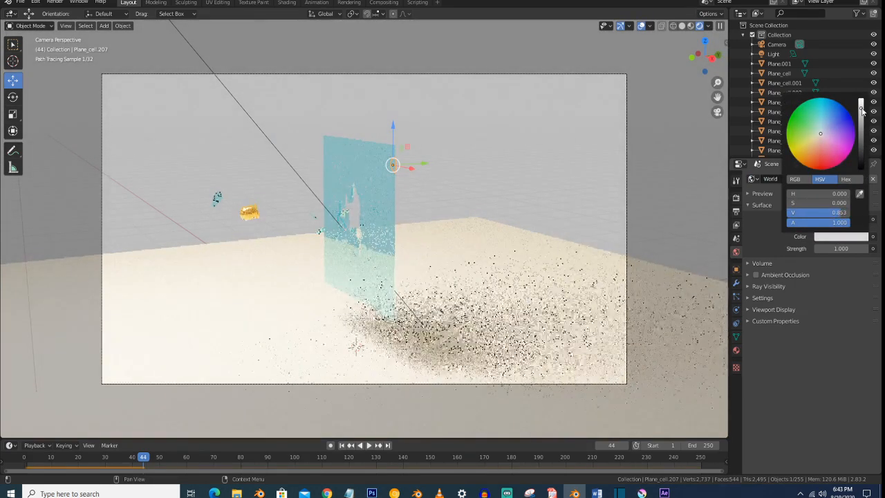
Step: Reframe the camera closer to and lower on the glass pane using walk navigation
left_click(551, 256)
scroll(414, 256, "up", 2)
scroll(415, 255, "down", 2)
key("shift+grave")
key("w")
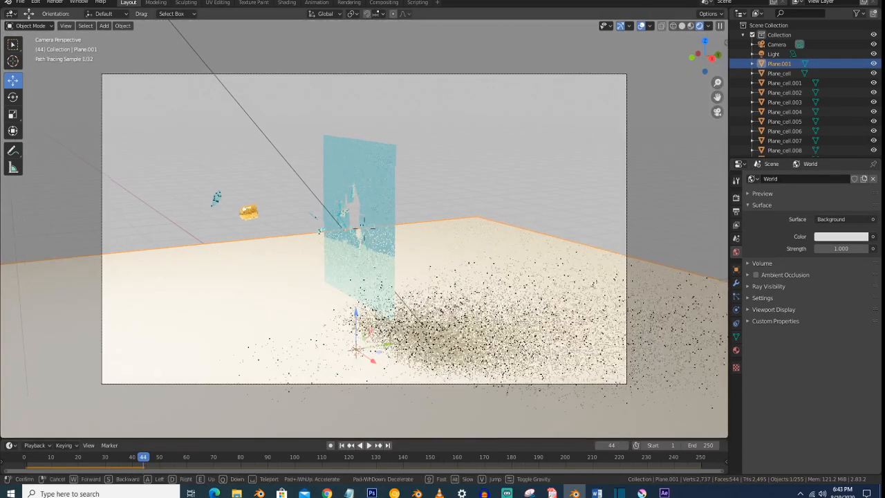
key("w")
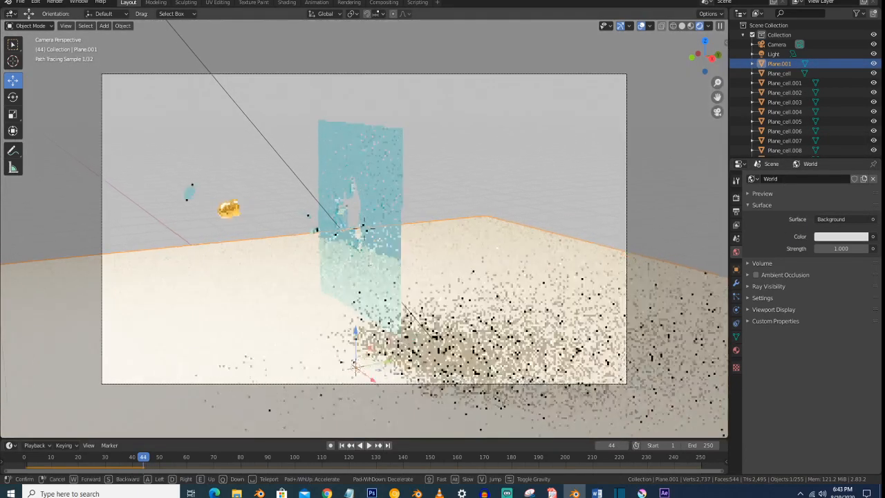
key("s")
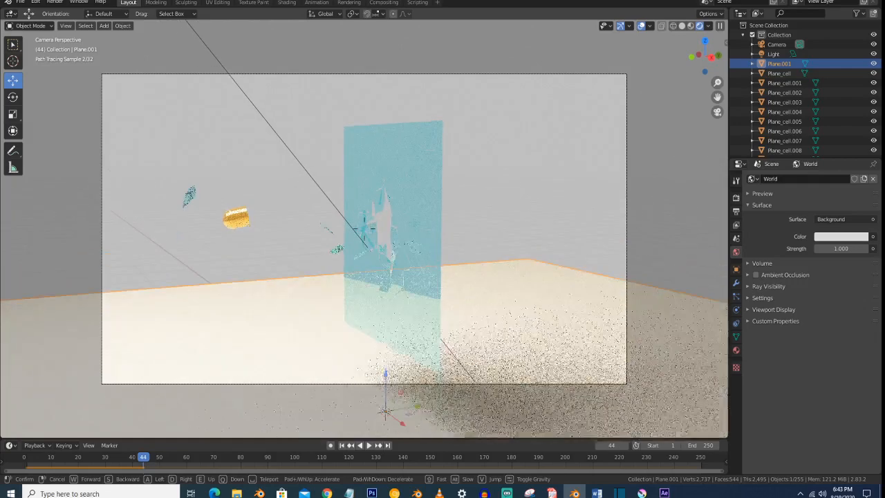
key("q")
left_click(364, 231)
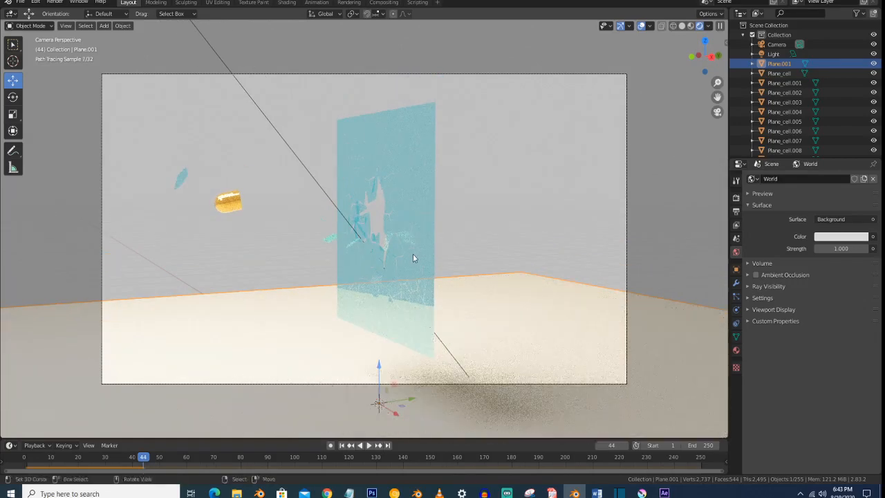
Step: Set the IOR of the glass shards' material to 1.33
left_click(413, 254)
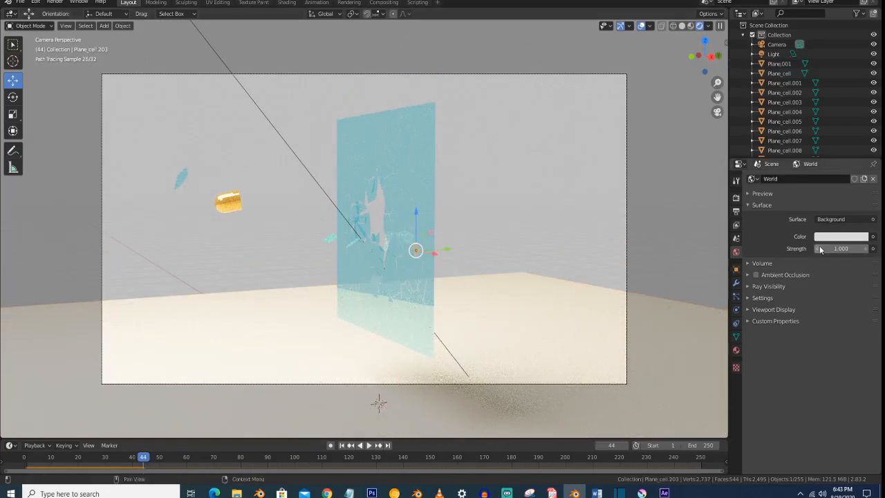
left_click(735, 350)
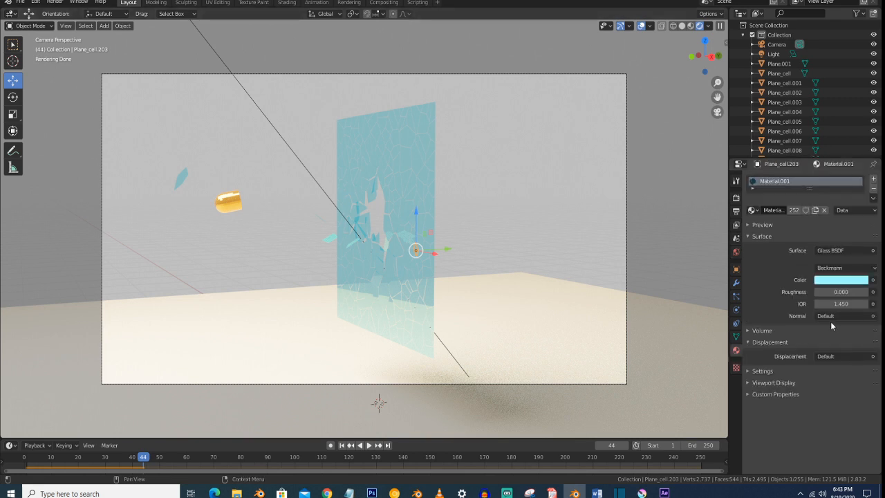
left_click(841, 304)
type("1.33")
key("Return")
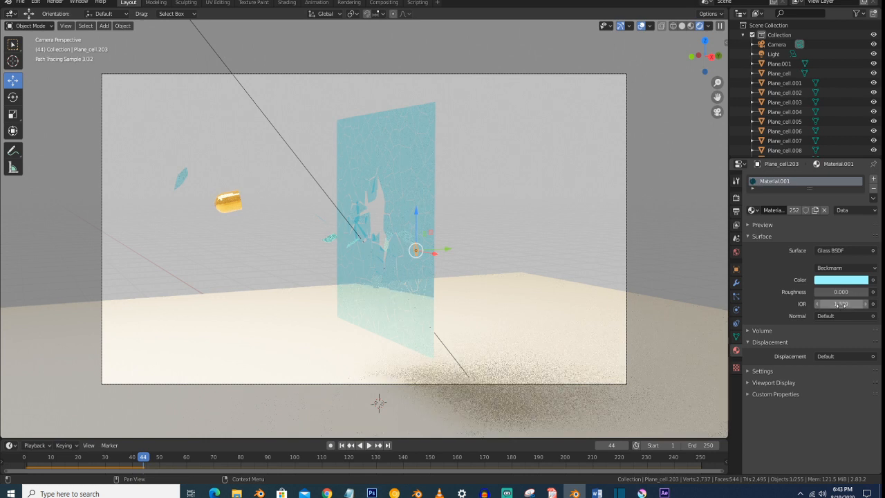
Step: Return to frame 1 and set the projectile's rigid body mass to 30 kg
left_click(344, 446)
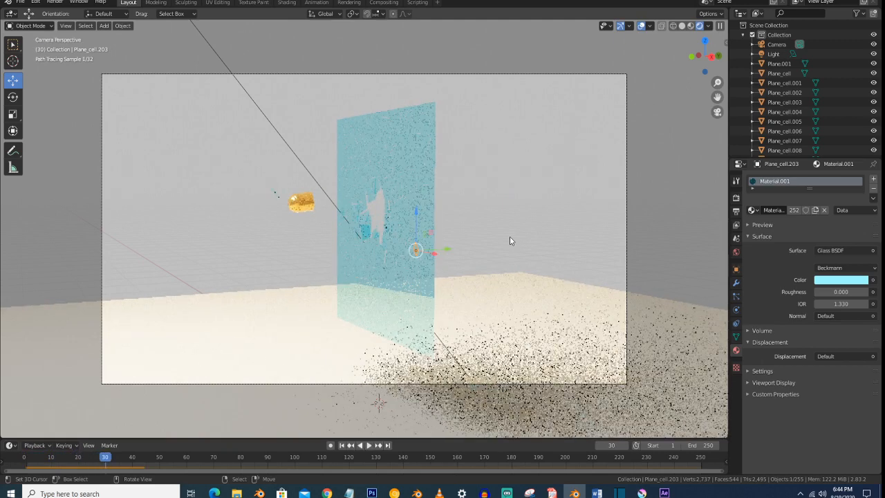
left_click(342, 446)
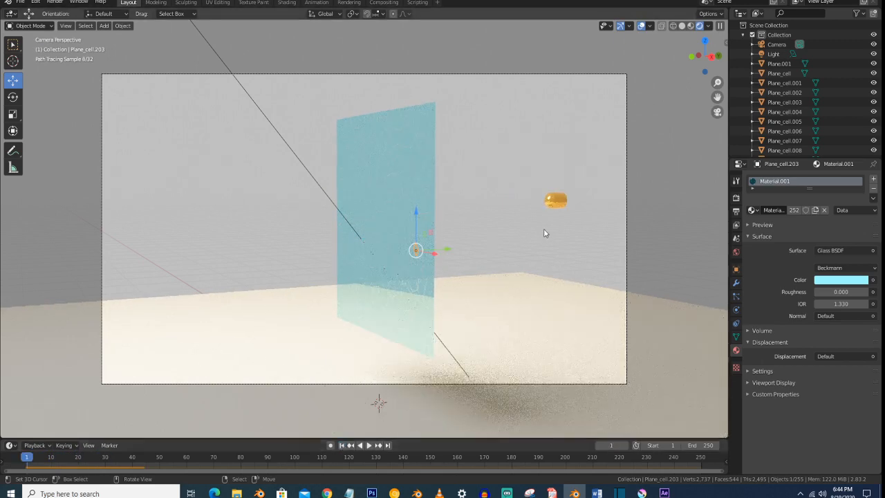
left_click(559, 203)
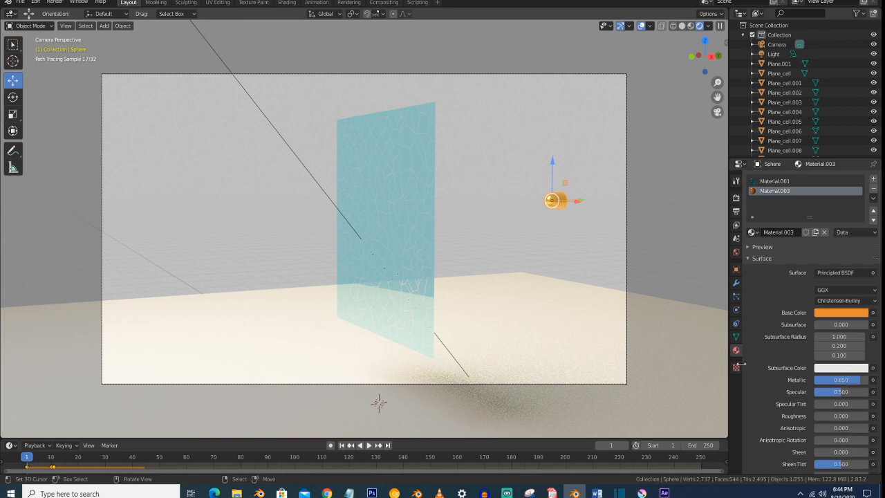
left_click(738, 309)
left_click(833, 293)
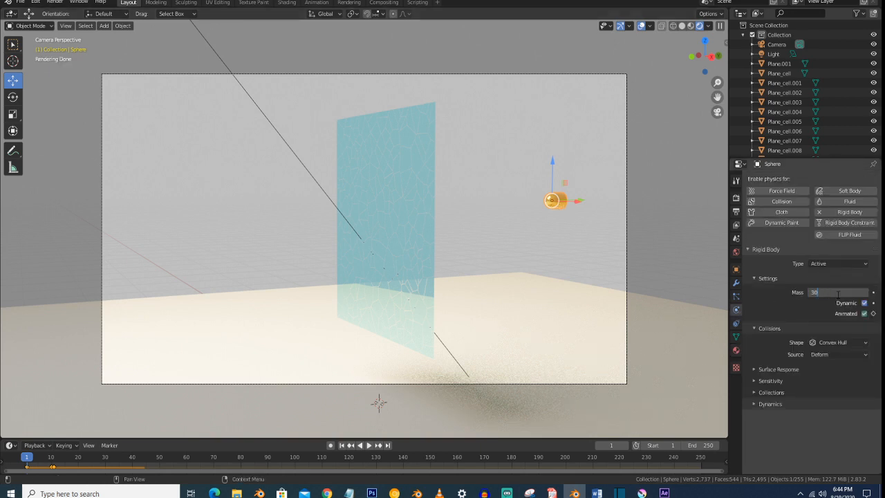
type("30")
key("Return")
Step: Play the simulation up to frame 28 and examine the broken glass from another angle
key("space")
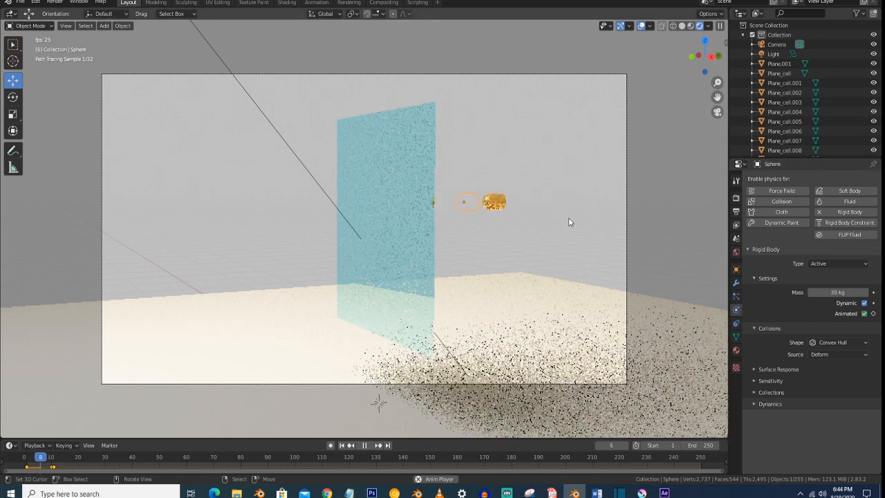
key("space")
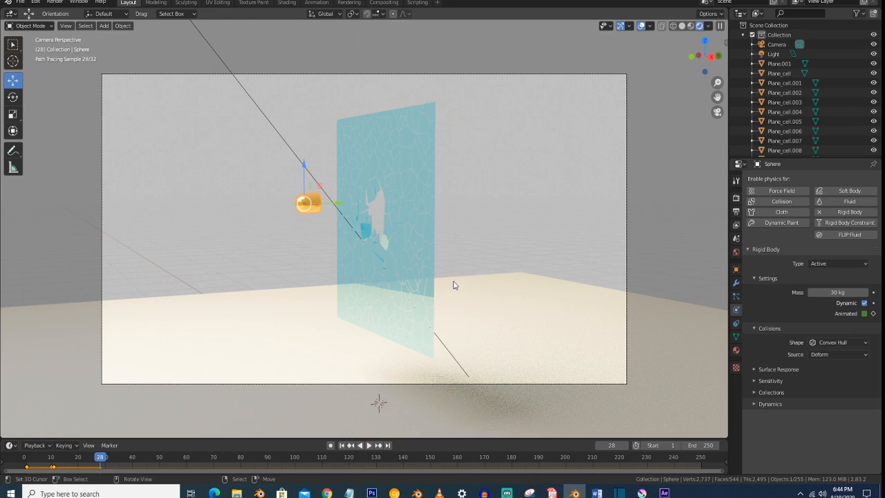
middle_click_drag(451, 288, 486, 291)
scroll(473, 301, "down", 2)
scroll(483, 293, "up", 3)
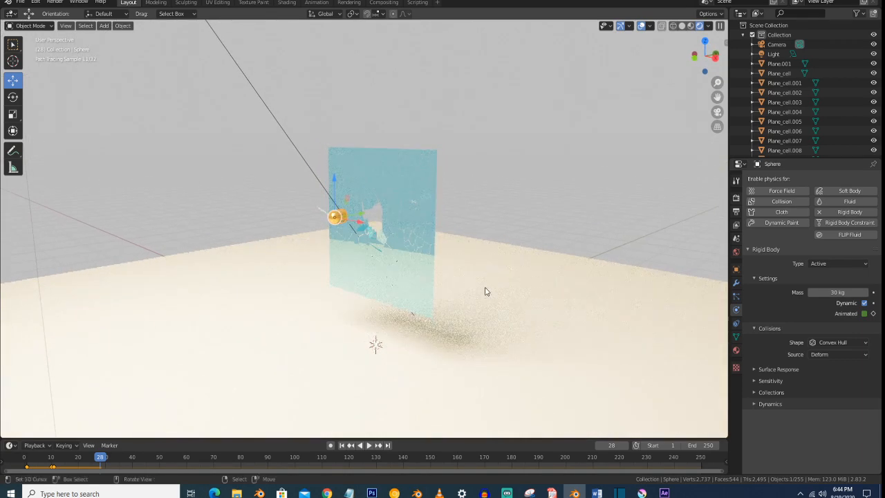